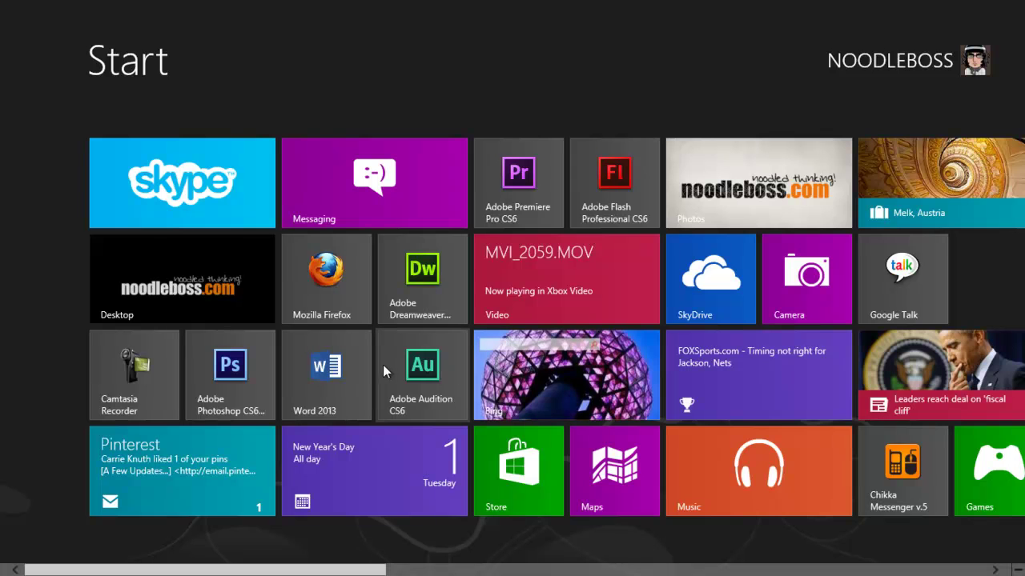
# Launch Audition, start recording, and name the new 44100 Hz stereo 24-bit file VOICE01.
pyautogui.click(425, 379)
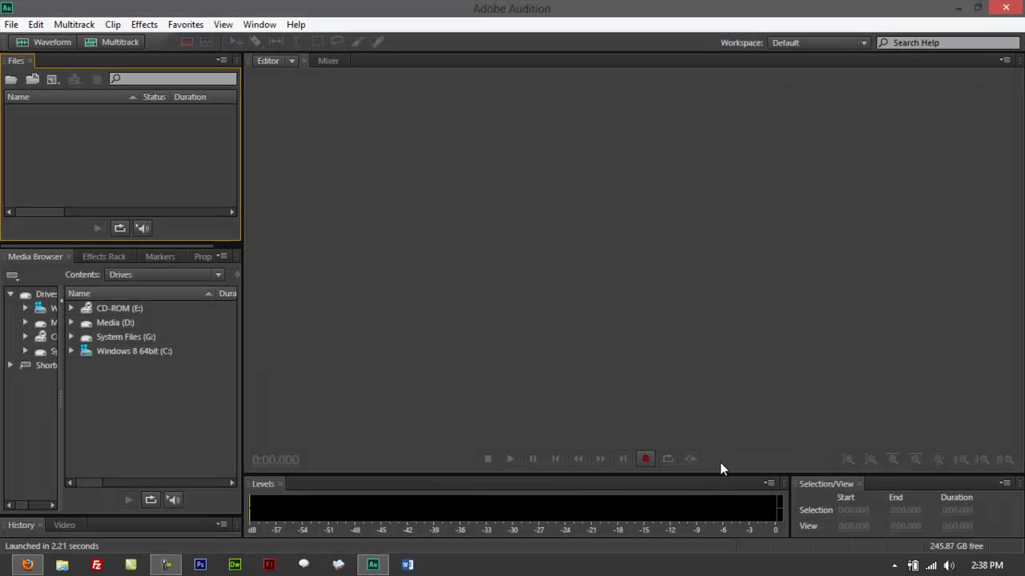
pyautogui.click(645, 459)
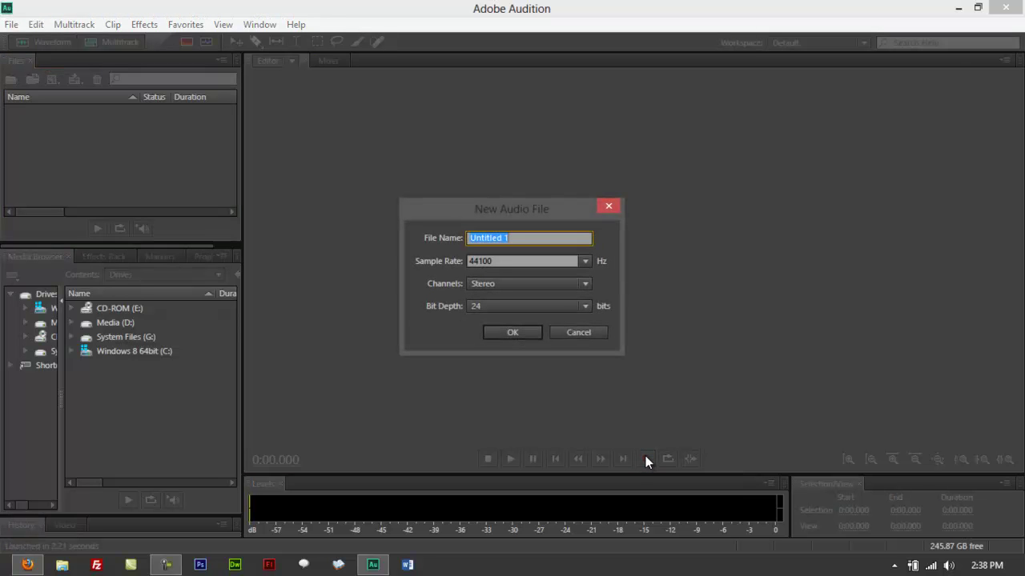
pyautogui.write('VOICE')
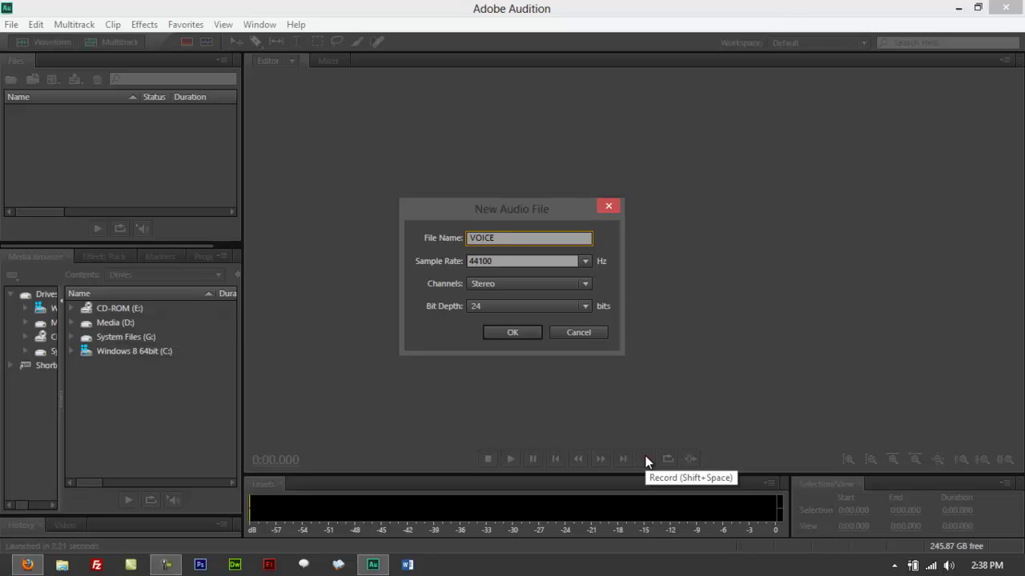
pyautogui.write('01')
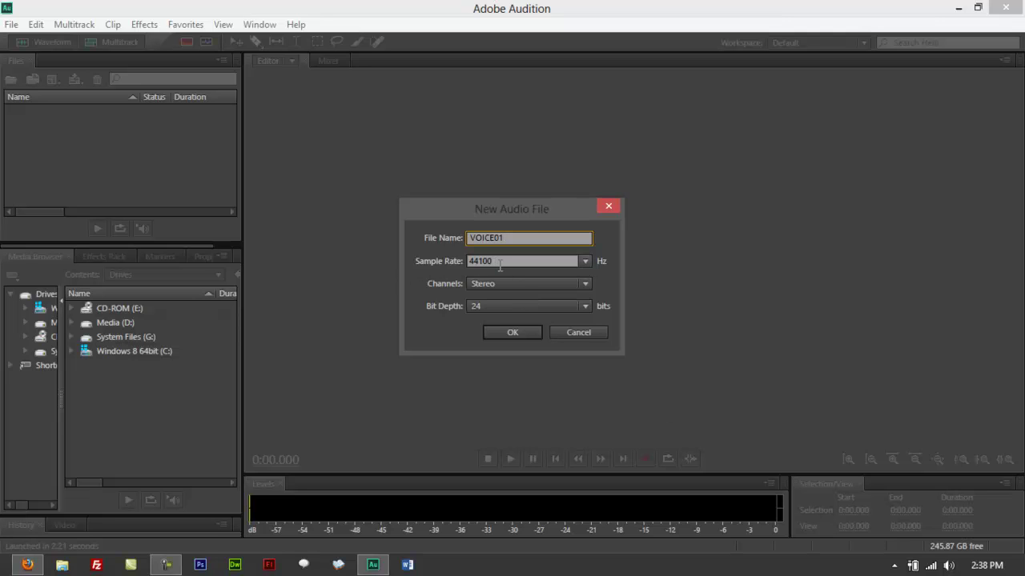
# Create VOICE01, retry recording past repeated sample-rate mismatch warnings, then quit Audition.
pyautogui.click(513, 332)
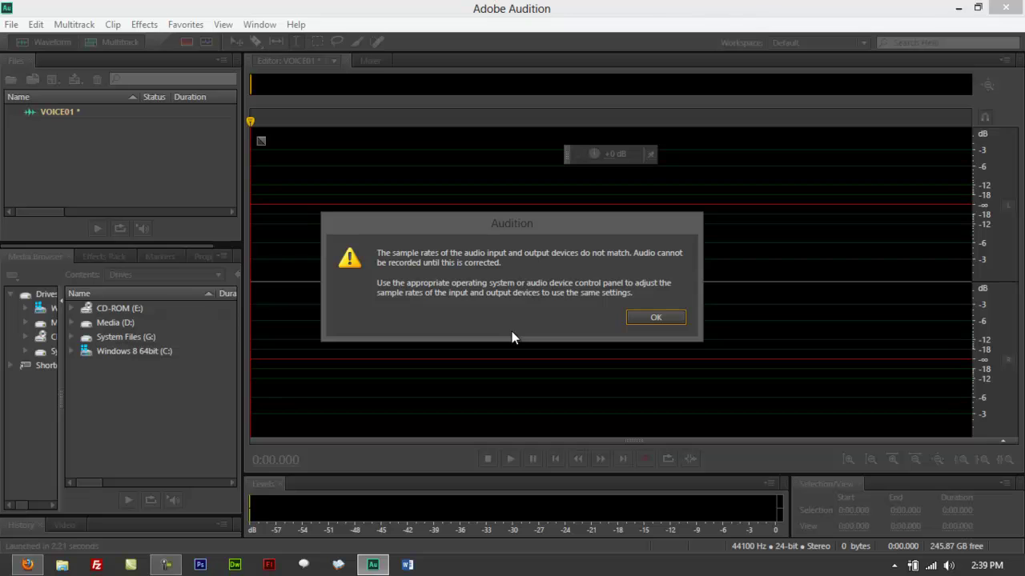
pyautogui.click(670, 318)
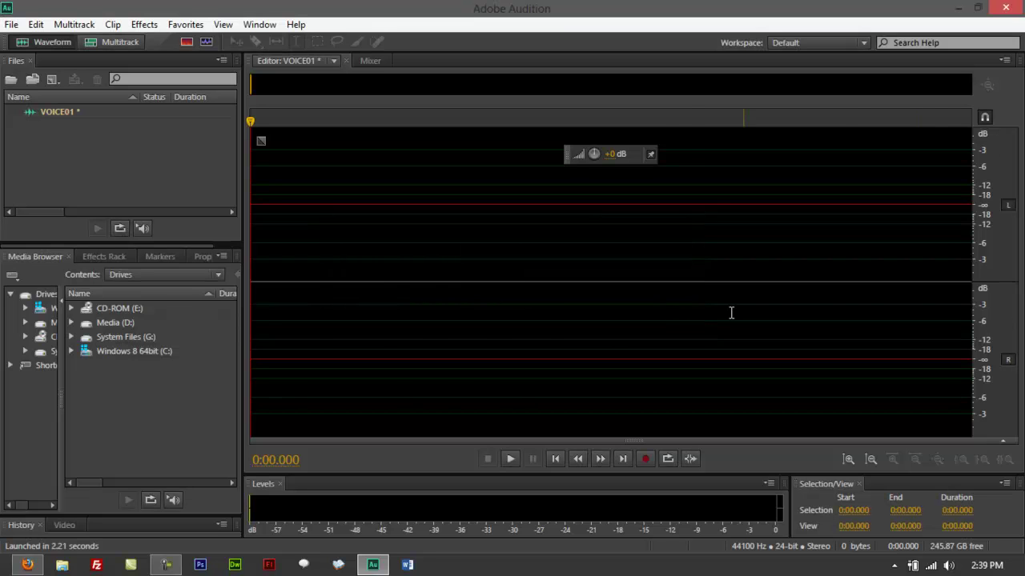
pyautogui.click(645, 460)
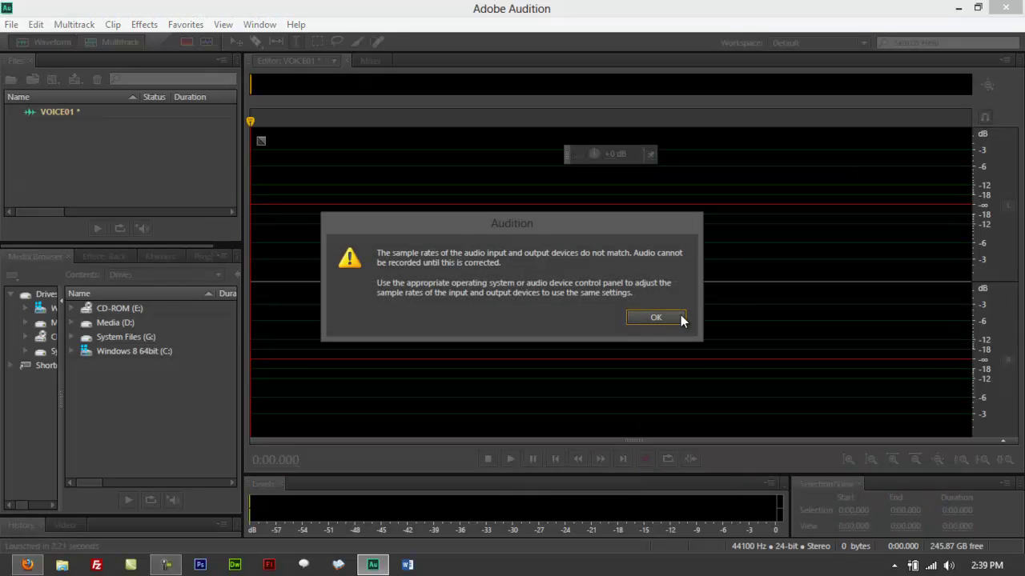
pyautogui.click(656, 318)
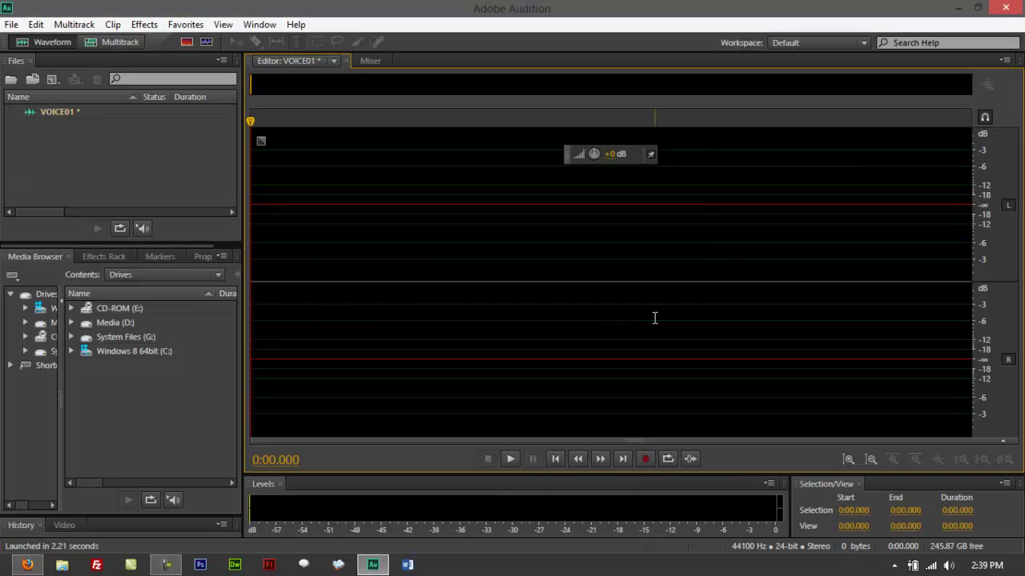
pyautogui.click(644, 459)
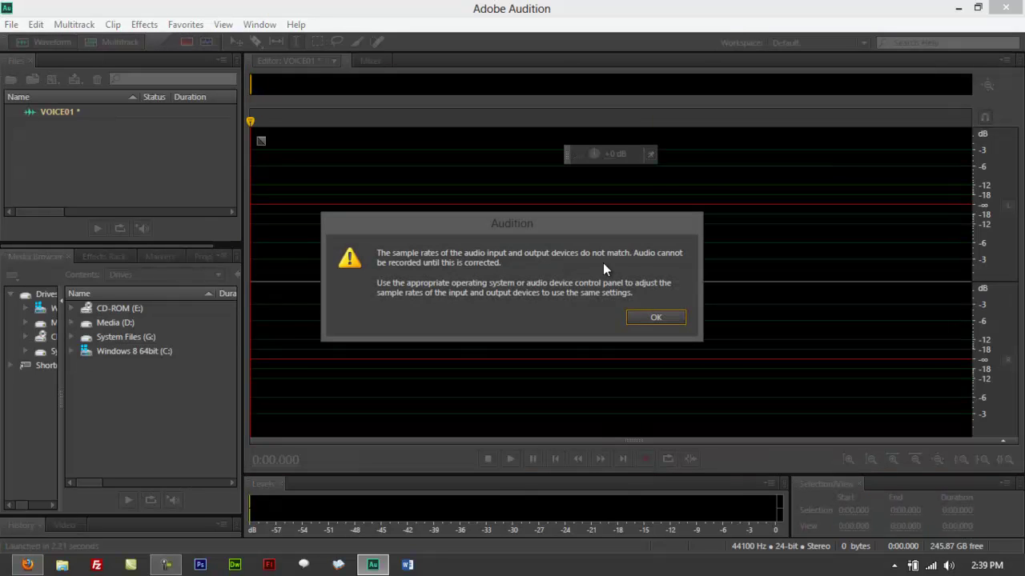
pyautogui.click(639, 318)
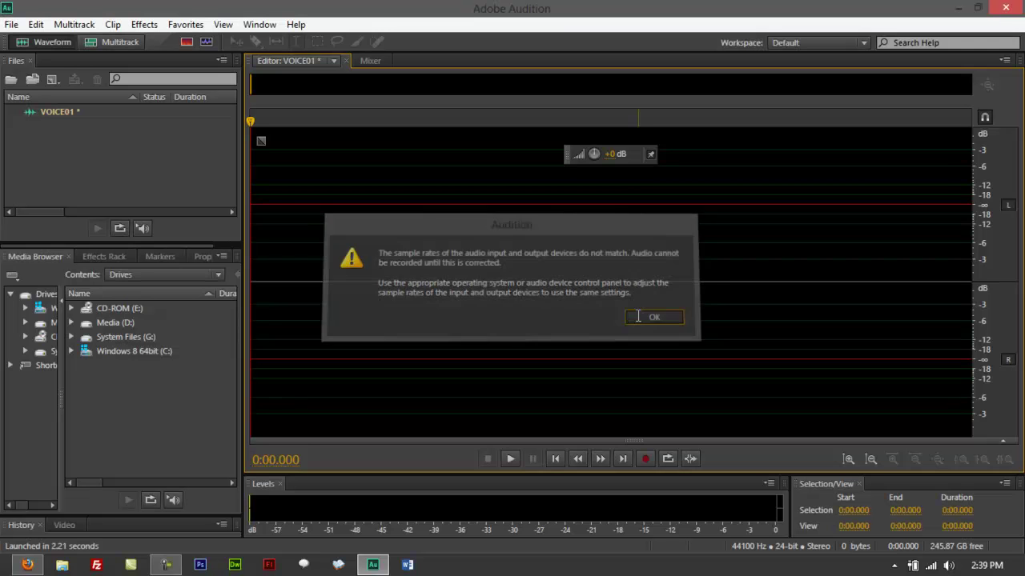
pyautogui.click(1006, 8)
# Quit Audition without saving VOICE01 and bring up the taskbar speaker's sound menu.
pyautogui.click(517, 303)
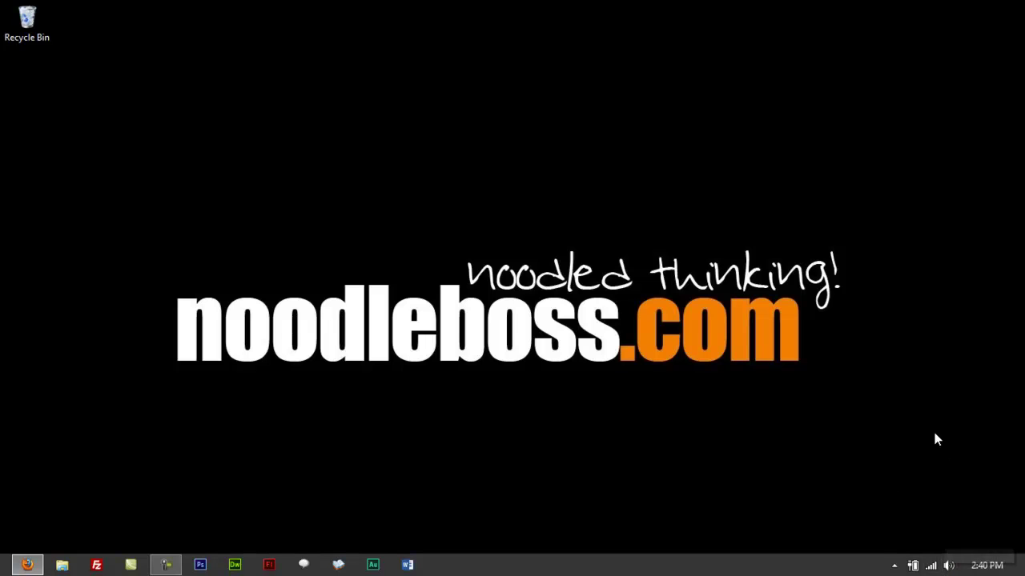
pyautogui.rightClick(949, 564)
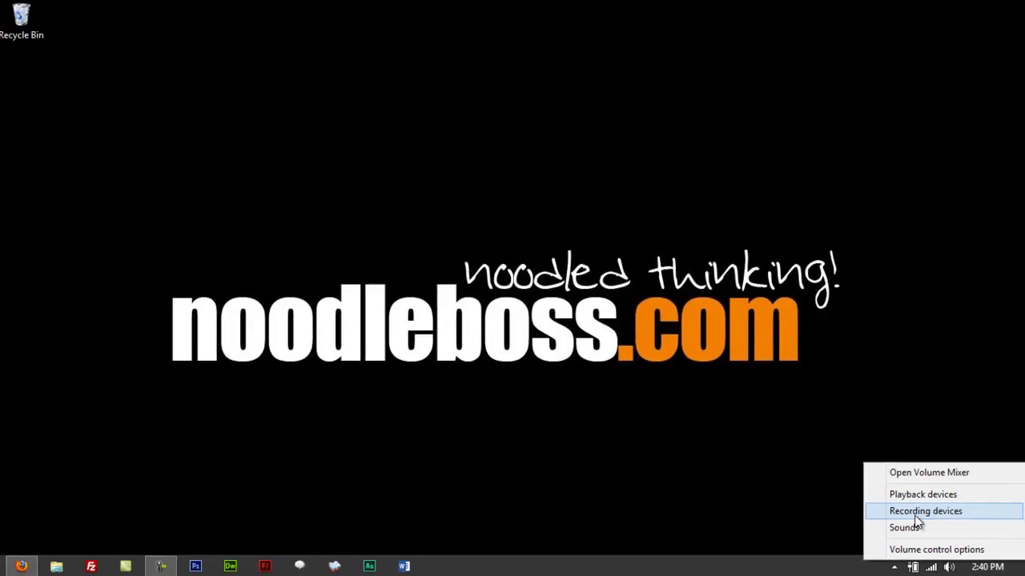
# Open the recording devices list and bring up the Realtek Microphone's Properties.
pyautogui.click(769, 430)
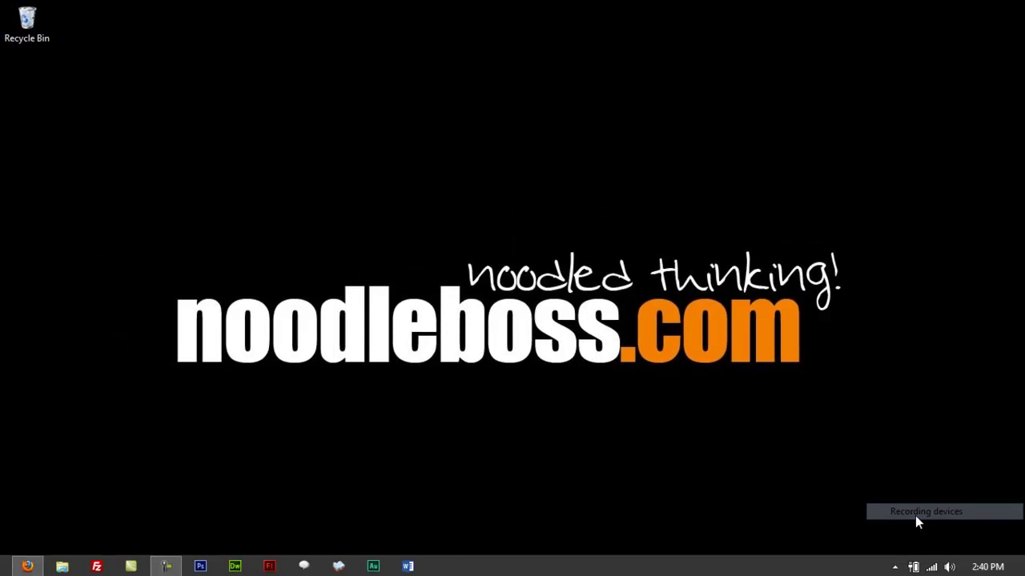
pyautogui.moveTo(165, 57); pyautogui.dragTo(712, 167)
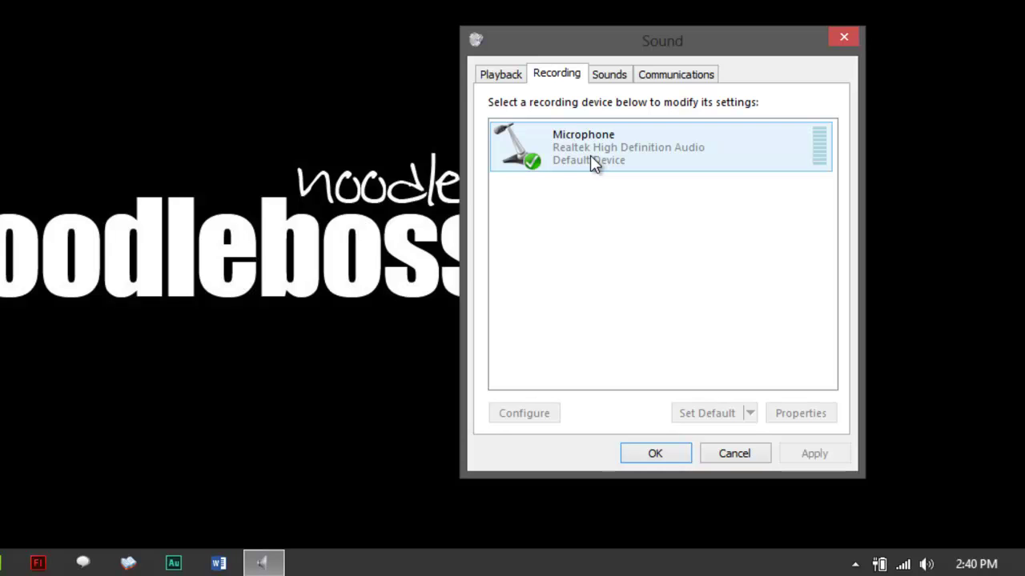
pyautogui.rightClick(590, 155)
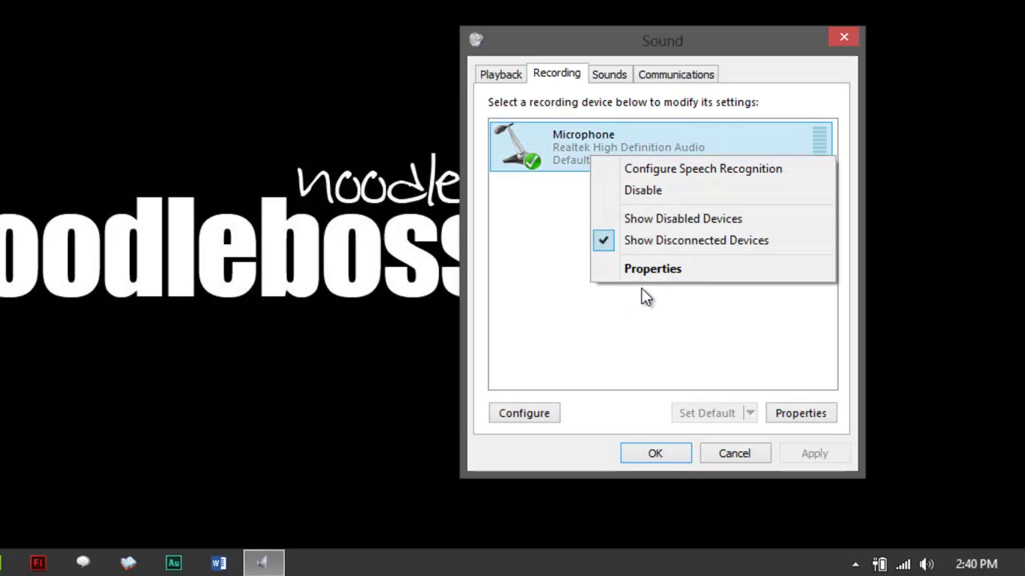
pyautogui.click(651, 271)
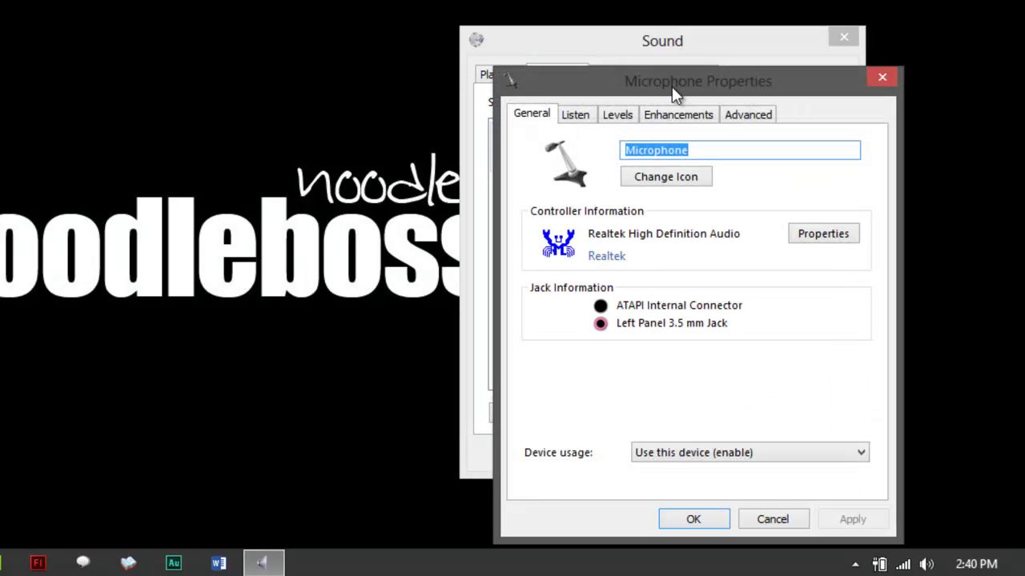
pyautogui.moveTo(671, 87); pyautogui.dragTo(706, 75)
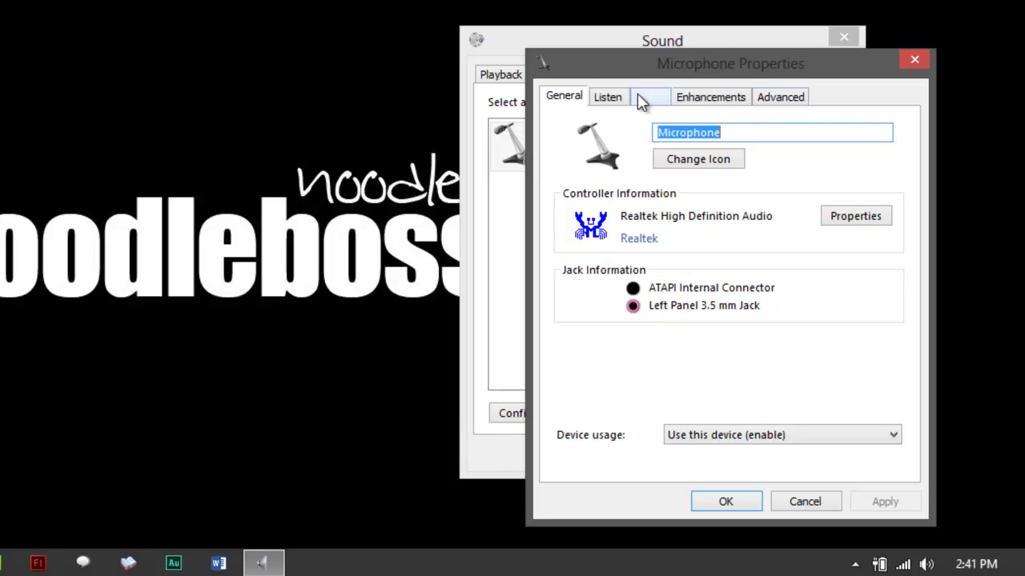
# Keep the microphone's default format at 2 channel, 16 bit, 44100 Hz (CD Quality) and confirm.
pyautogui.click(795, 103)
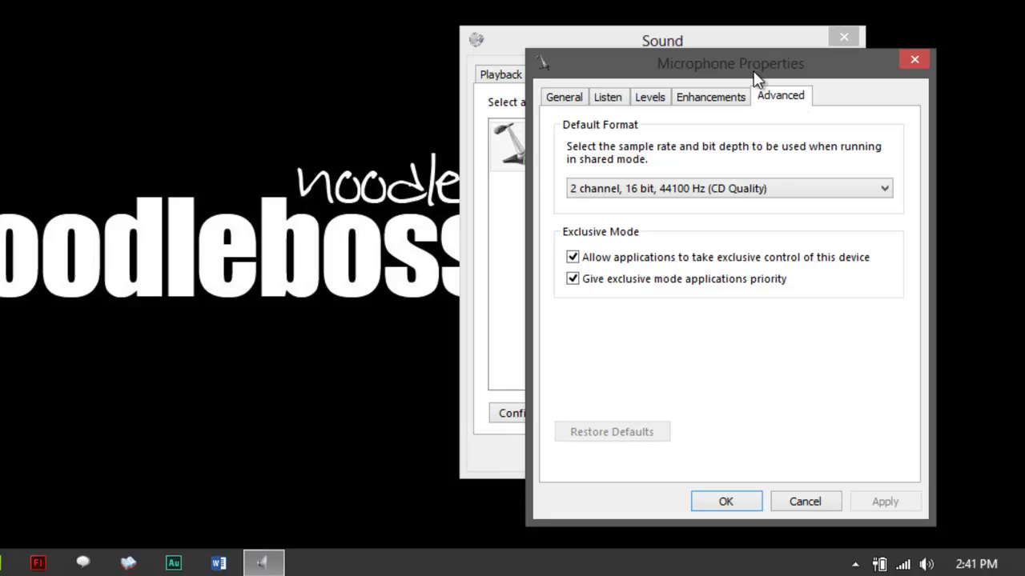
pyautogui.moveTo(754, 70); pyautogui.dragTo(568, 57)
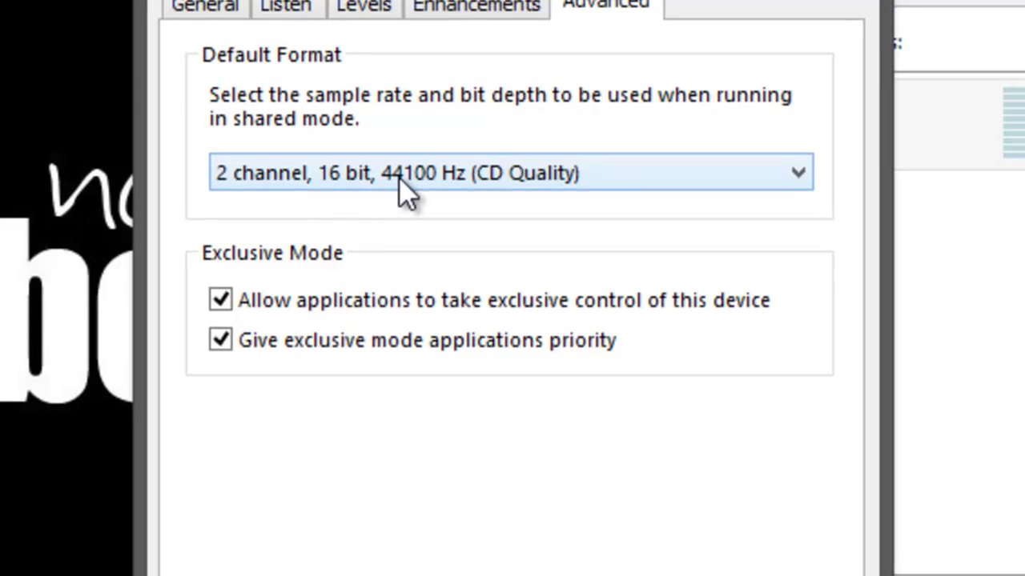
pyautogui.click(606, 174)
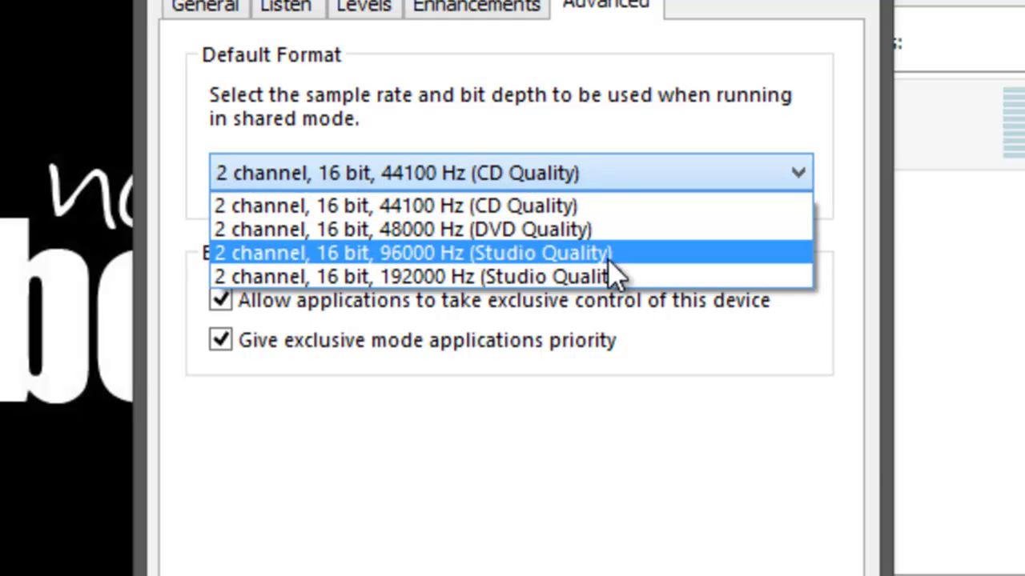
pyautogui.click(599, 178)
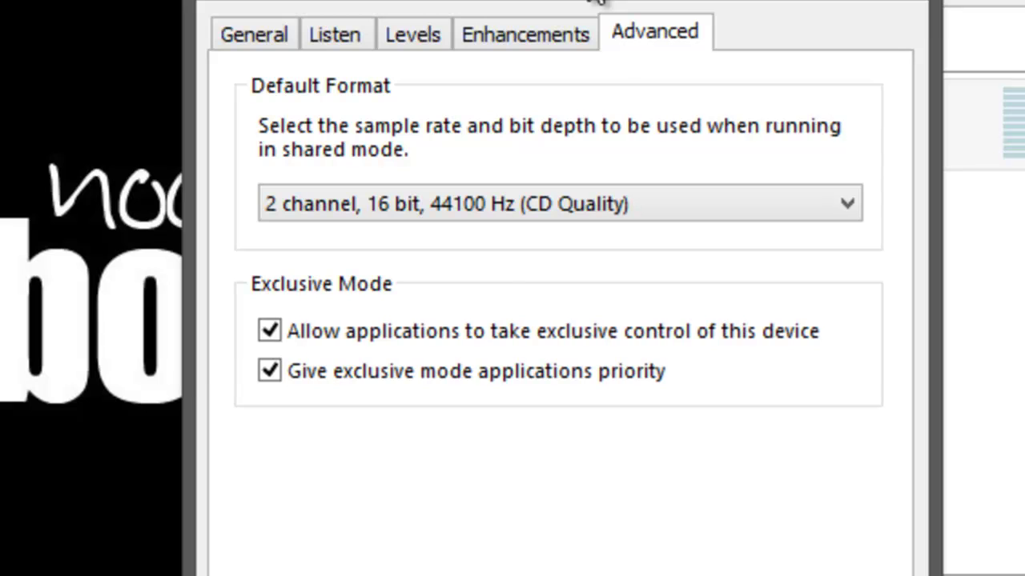
pyautogui.moveTo(596, 2); pyautogui.dragTo(593, 4)
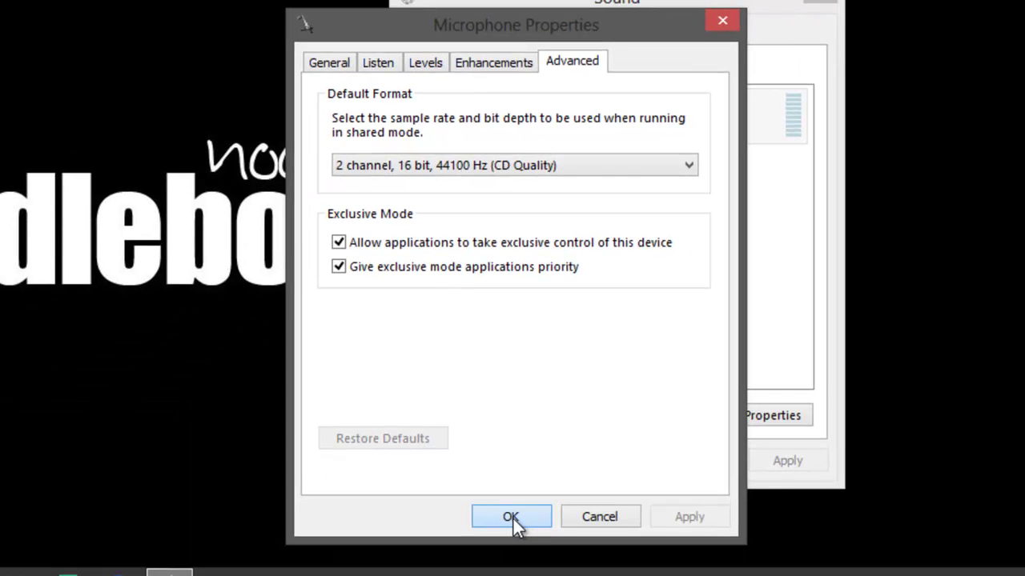
pyautogui.click(549, 166)
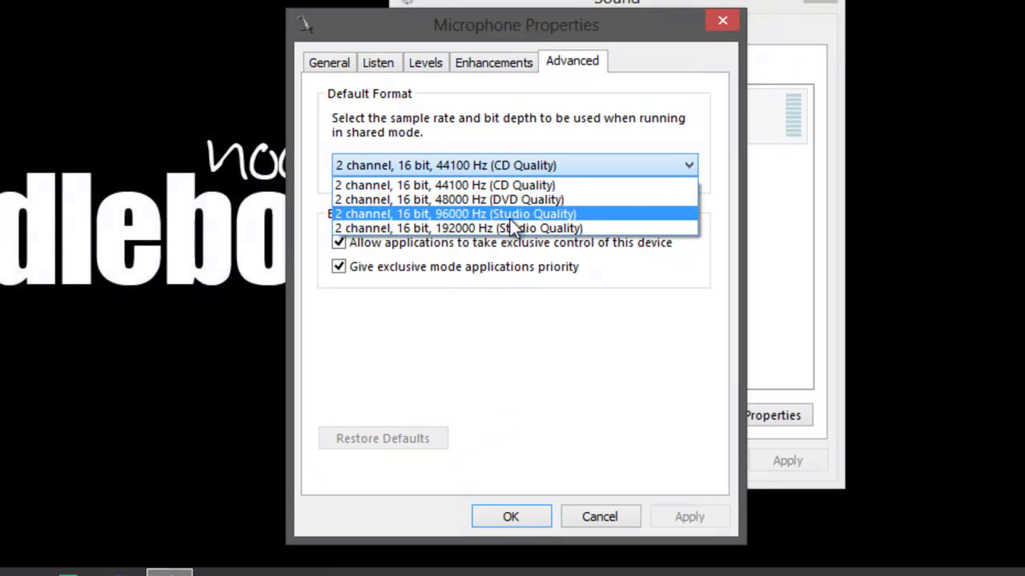
pyautogui.click(510, 215)
pyautogui.click(434, 170)
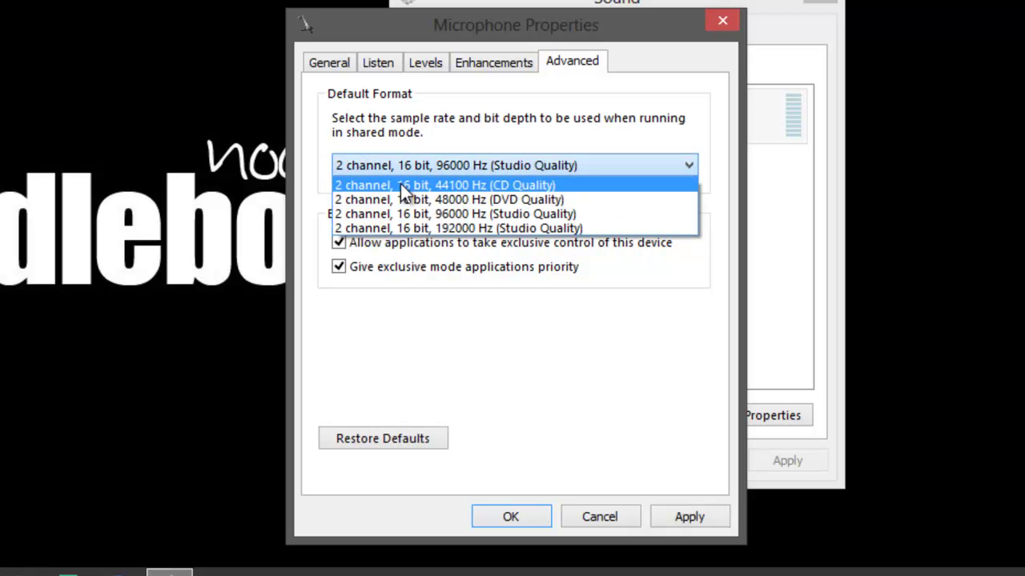
pyautogui.click(400, 184)
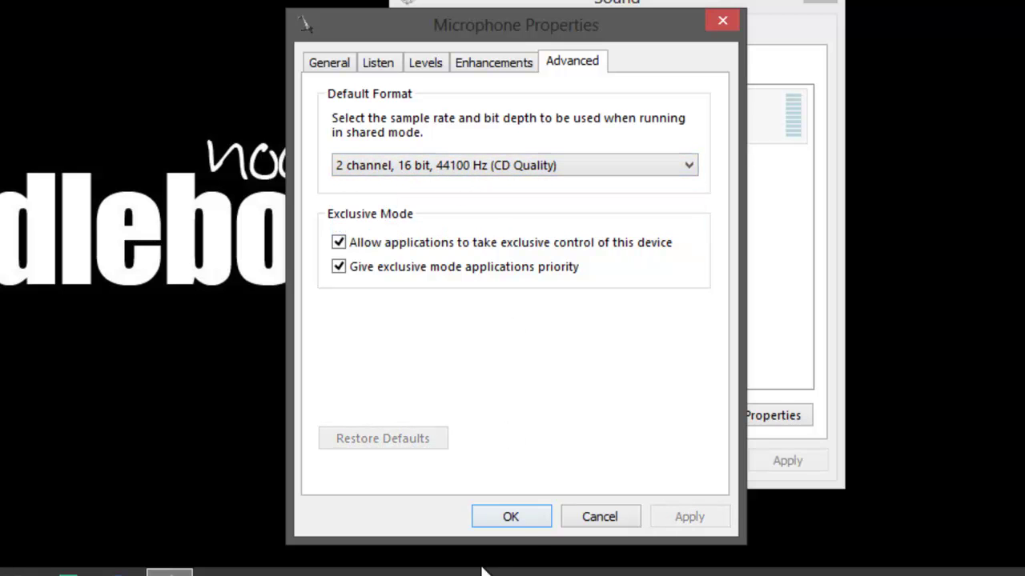
pyautogui.click(520, 525)
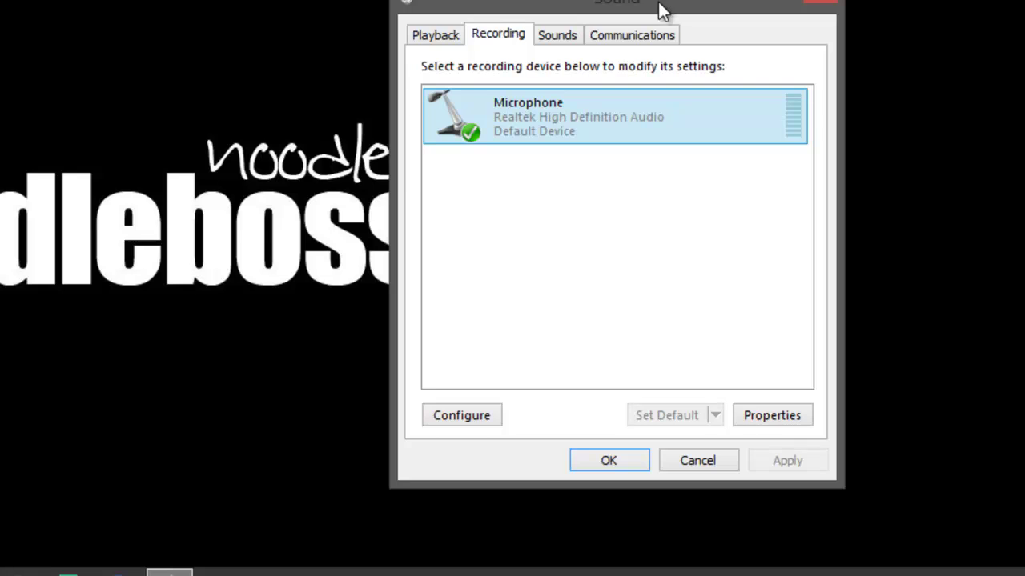
# Glance at the playback devices list, then close the Sound window.
pyautogui.moveTo(658, 2); pyautogui.dragTo(743, 57)
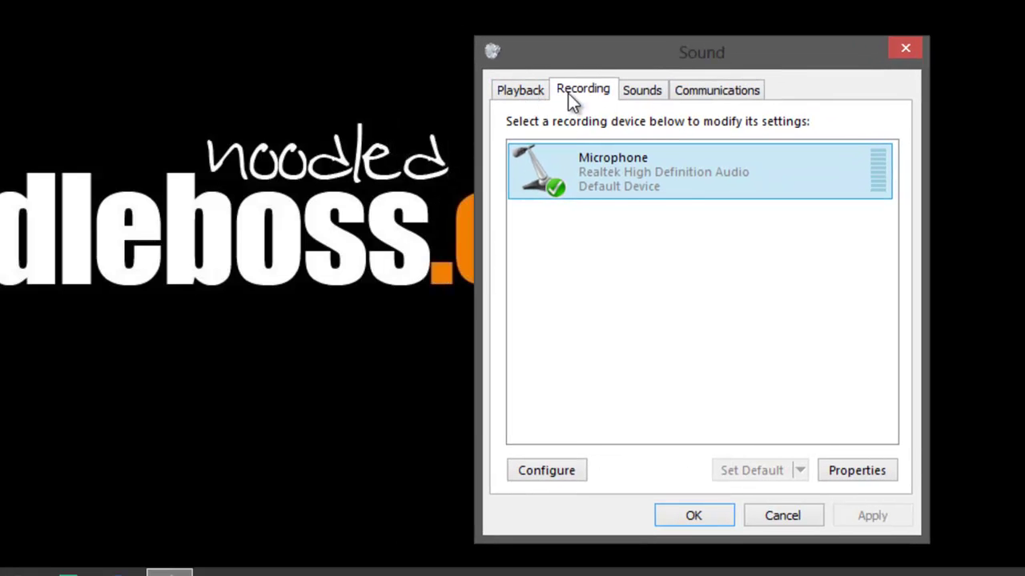
pyautogui.click(537, 91)
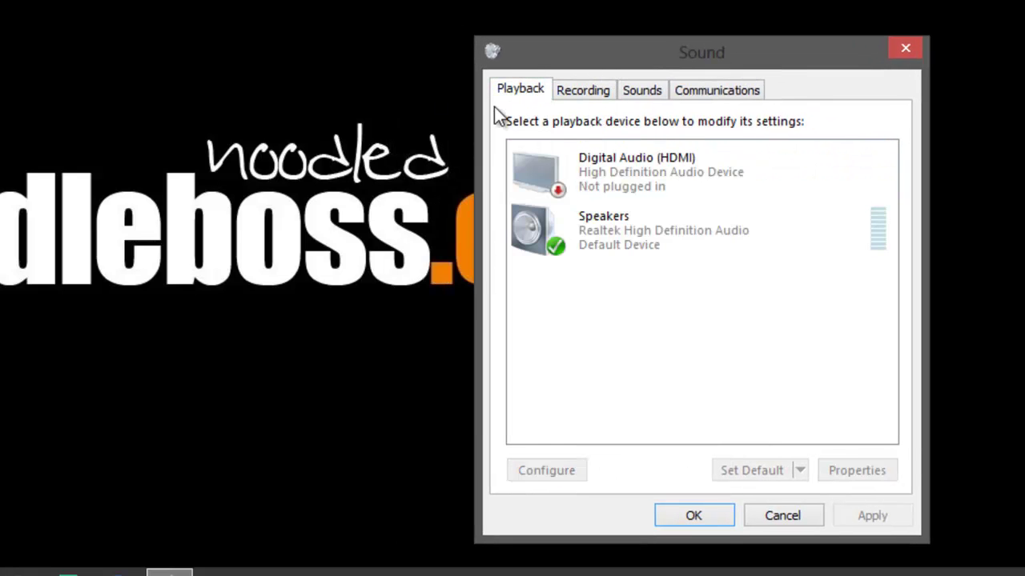
pyautogui.click(711, 517)
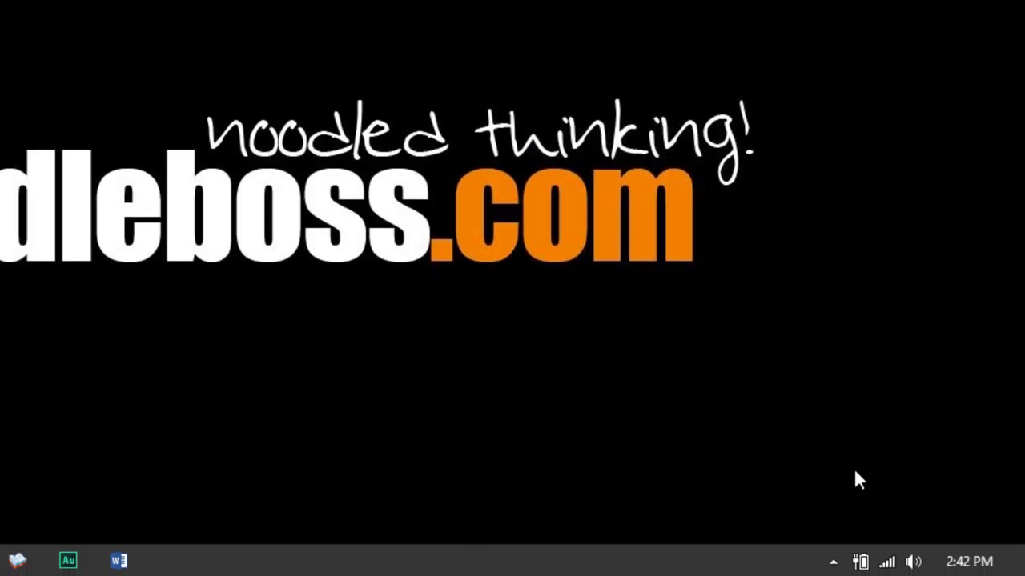
# Reopen Sound on Playback devices, select Speakers, and compare with the Recording list.
pyautogui.rightClick(914, 563)
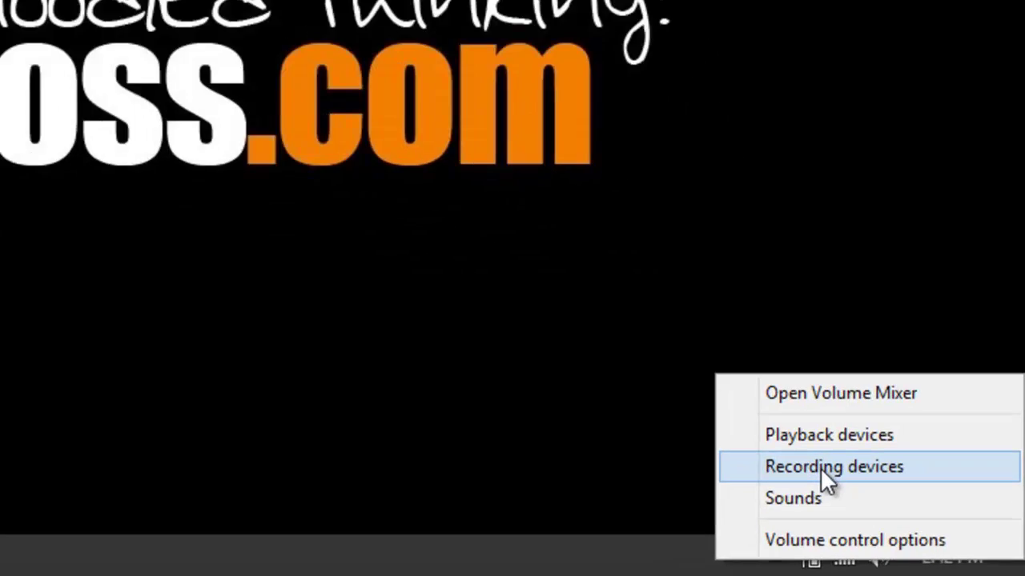
pyautogui.click(712, 352)
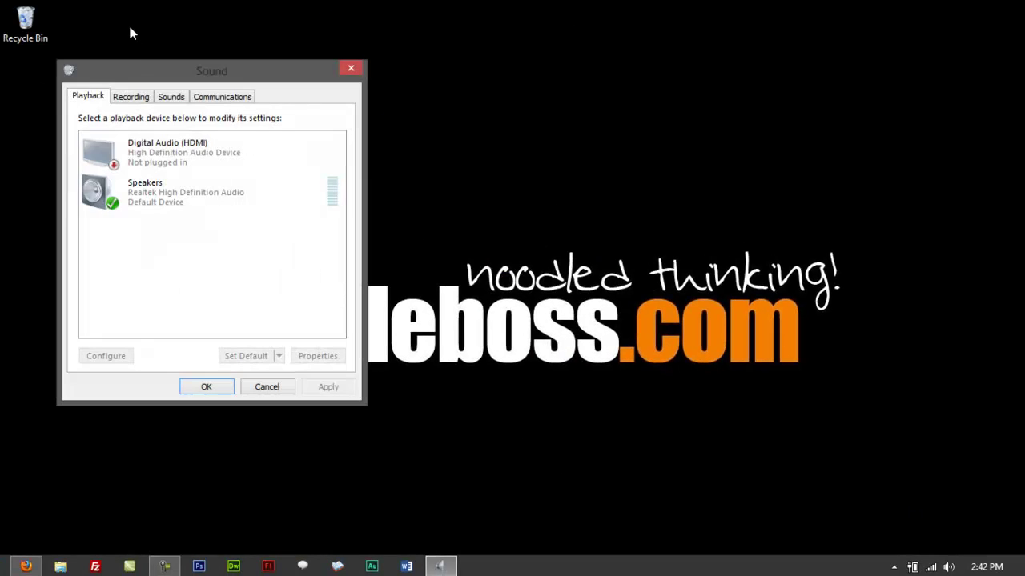
pyautogui.moveTo(136, 70); pyautogui.dragTo(734, 200)
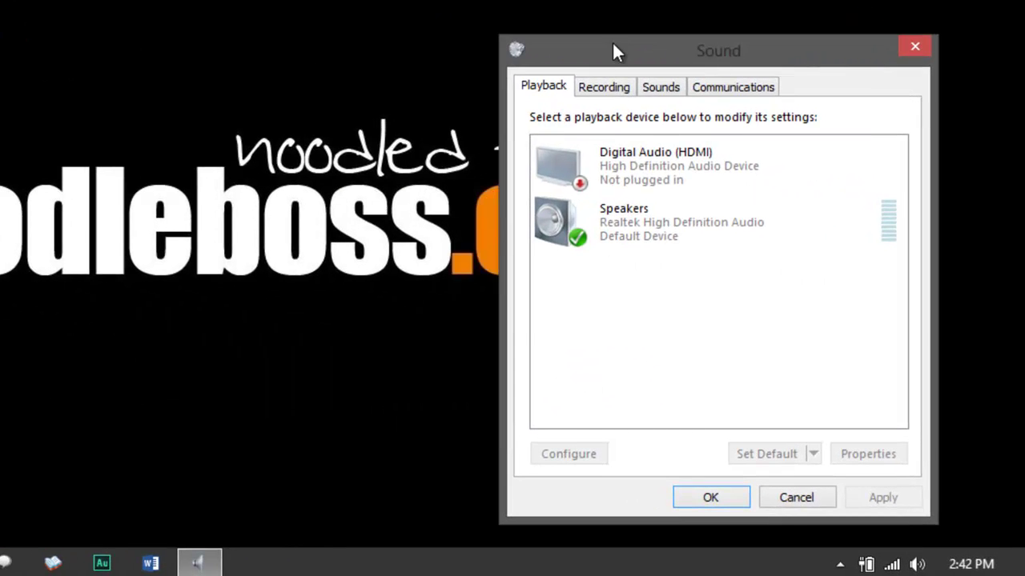
pyautogui.click(748, 330)
pyautogui.click(601, 88)
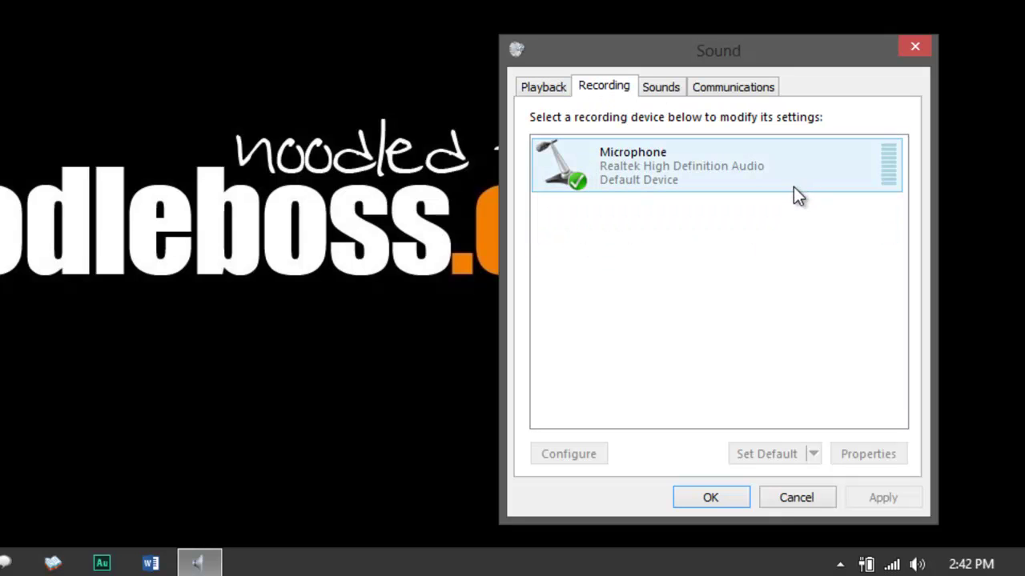
pyautogui.click(553, 87)
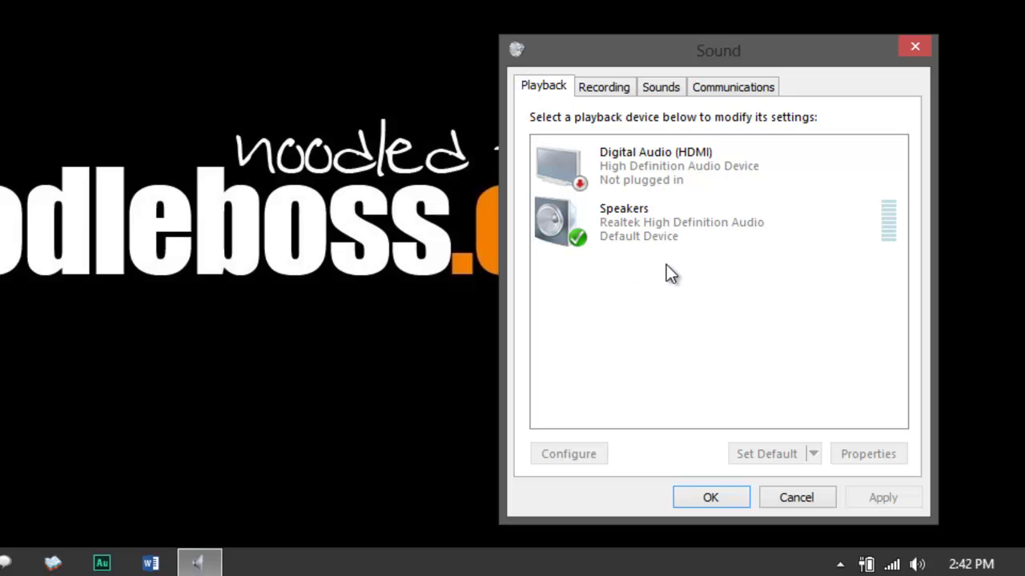
# Open the Speakers' Advanced properties, revealing a 16 bit, 192000 Hz (Studio Quality) format.
pyautogui.rightClick(625, 217)
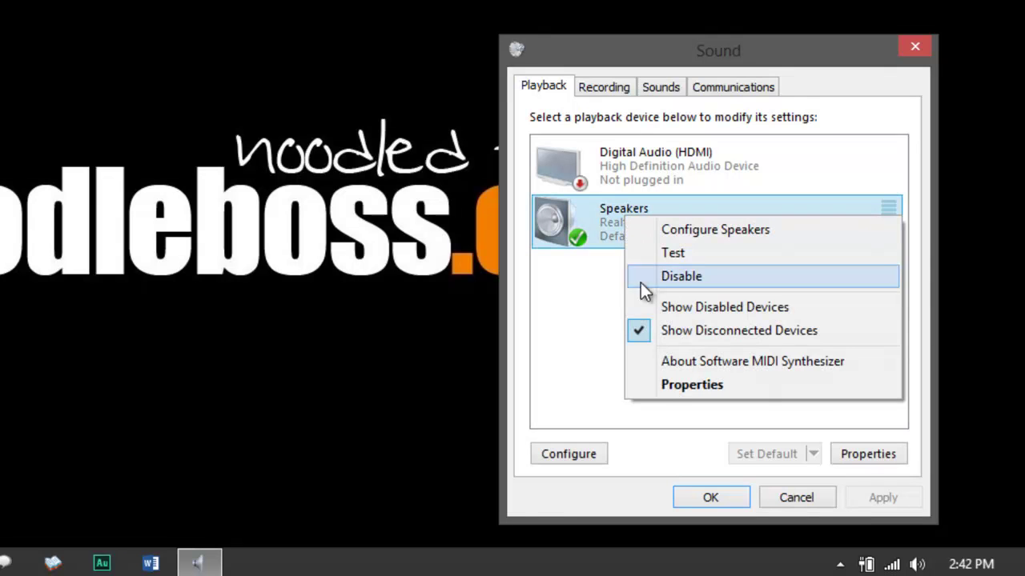
pyautogui.click(673, 388)
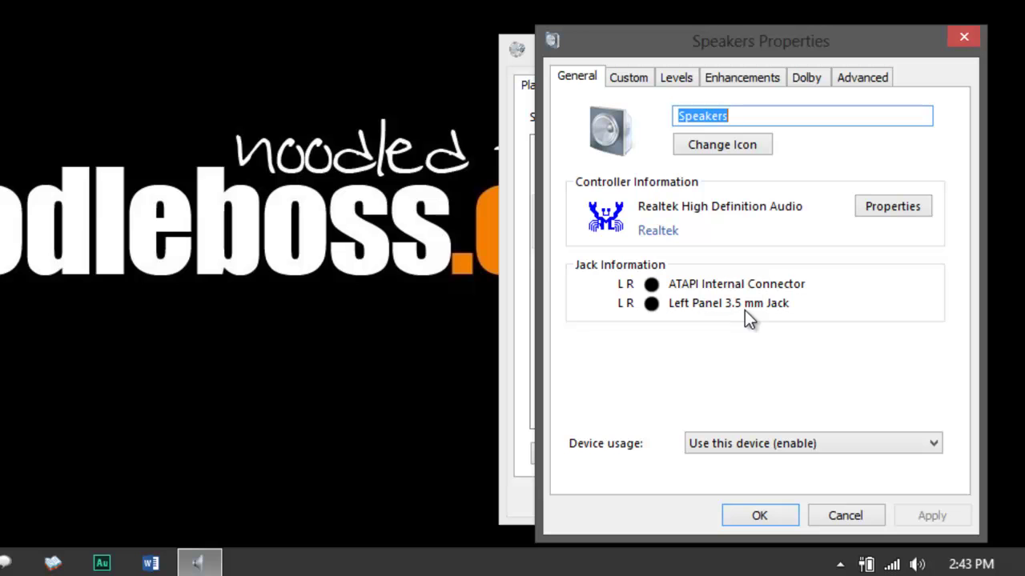
pyautogui.moveTo(709, 36); pyautogui.dragTo(618, 9)
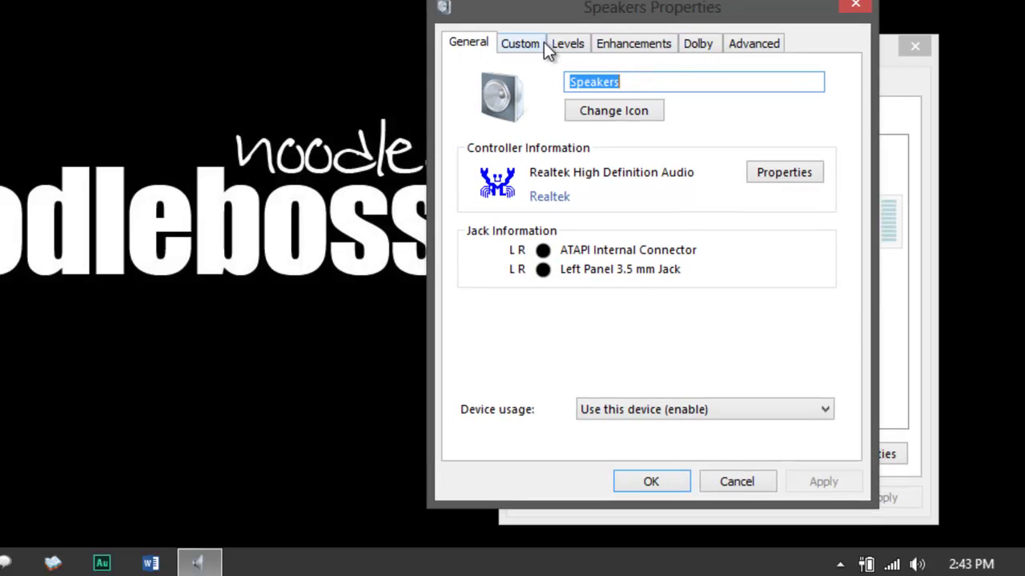
pyautogui.click(738, 47)
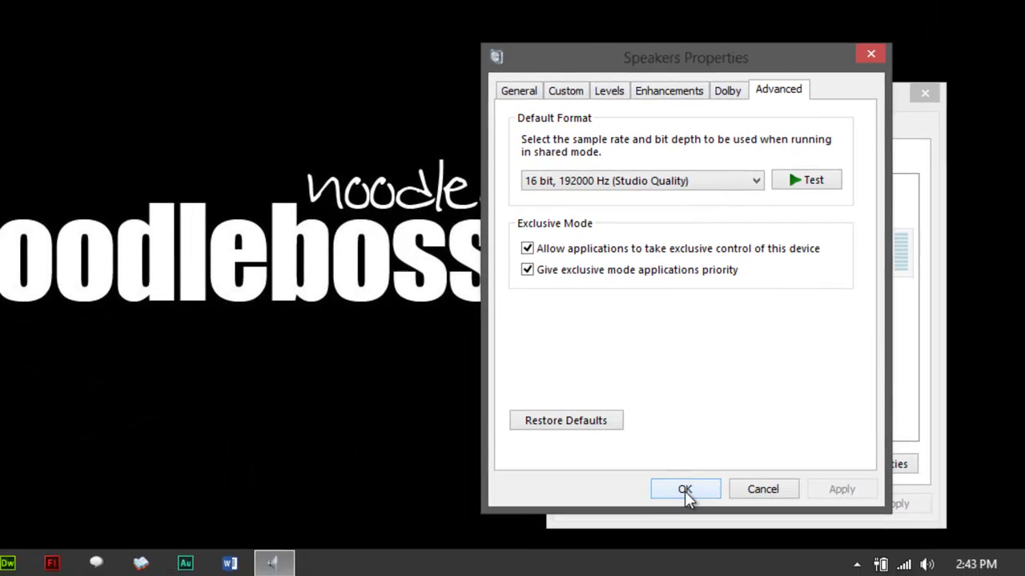
# Close Speakers Properties and verify the Microphone's format is 2 channel, 16 bit, 44100 Hz.
pyautogui.click(683, 490)
pyautogui.click(655, 131)
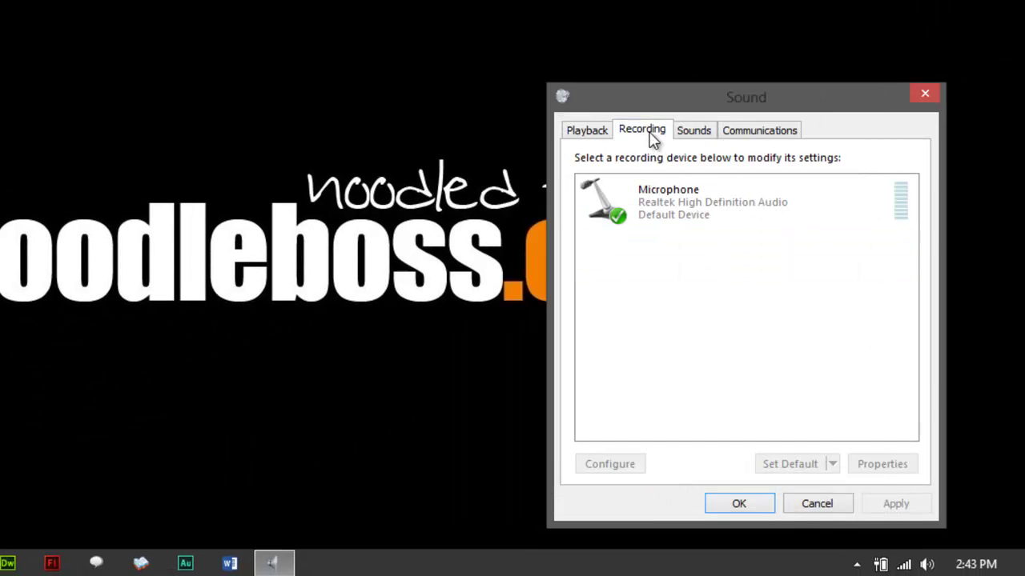
pyautogui.rightClick(675, 207)
pyautogui.click(732, 322)
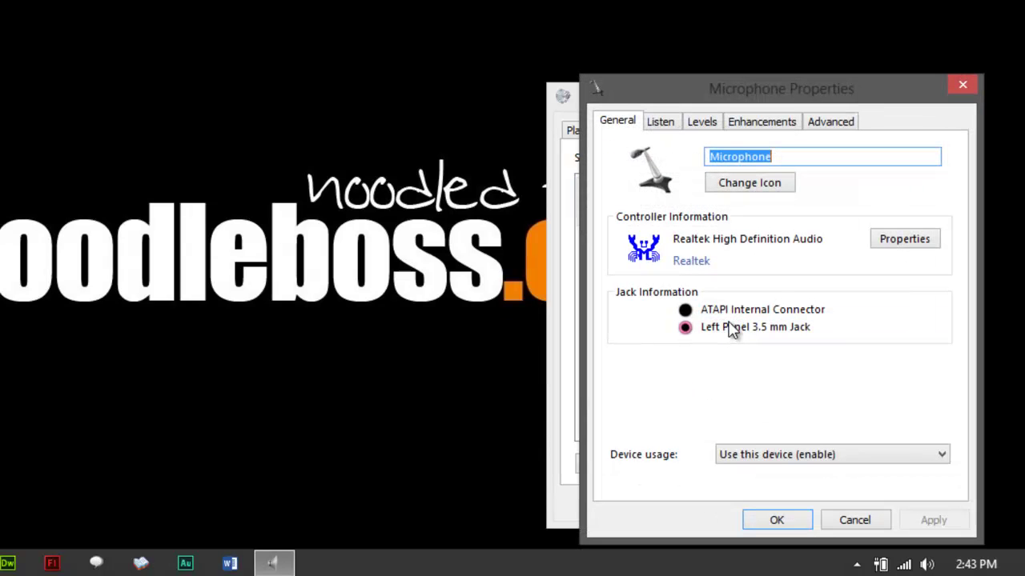
pyautogui.click(791, 96)
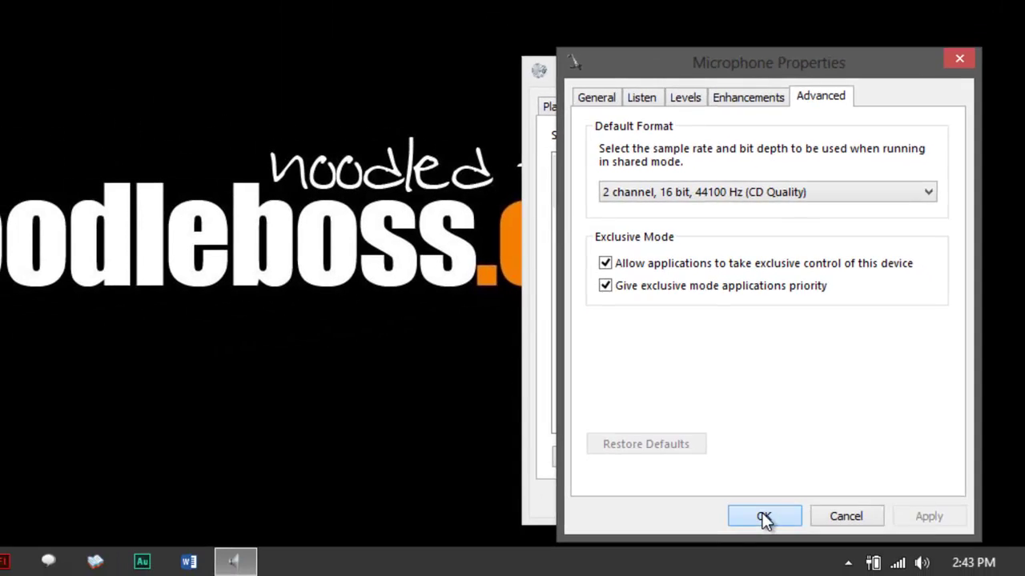
pyautogui.click(743, 559)
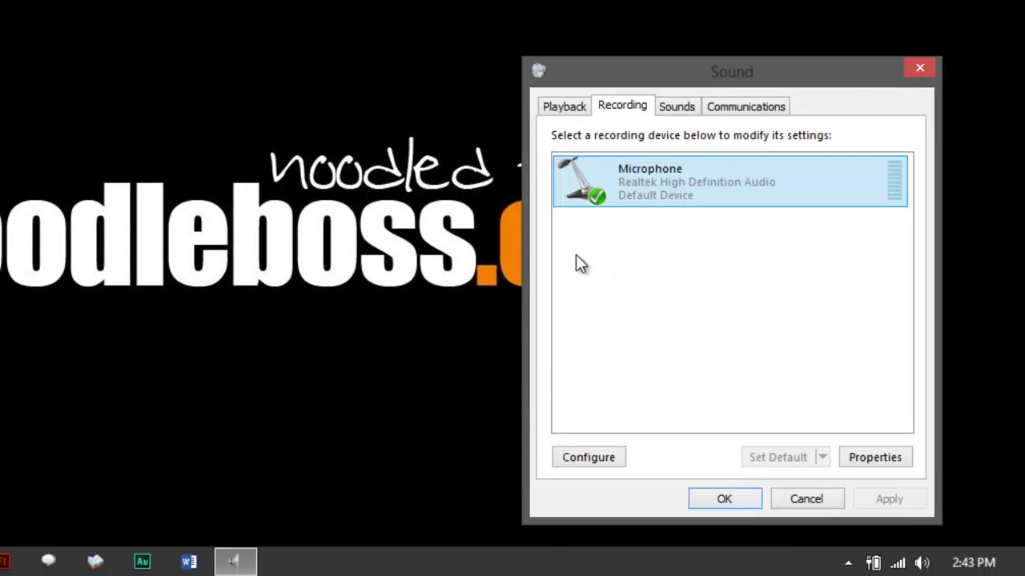
# Change the Speakers' default format from 192000 Hz to 16 bit, 44100 Hz (CD Quality).
pyautogui.click(522, 93)
pyautogui.rightClick(637, 236)
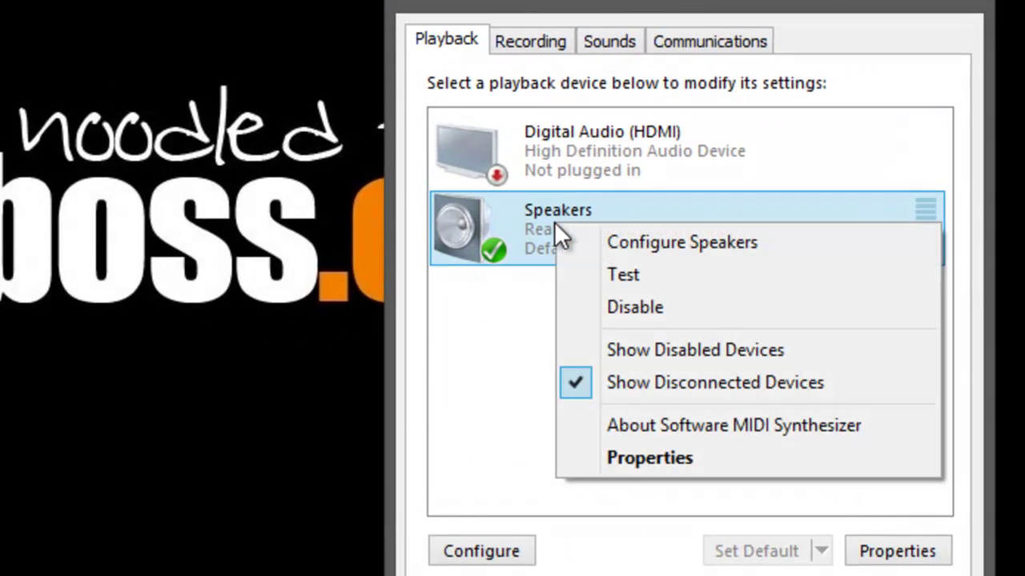
pyautogui.click(697, 401)
pyautogui.click(889, 29)
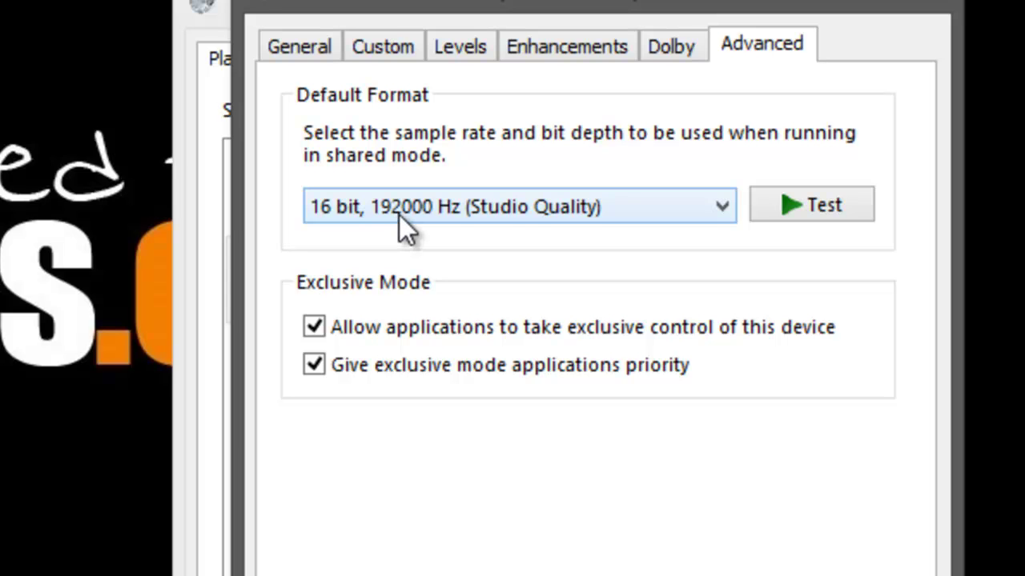
pyautogui.click(399, 215)
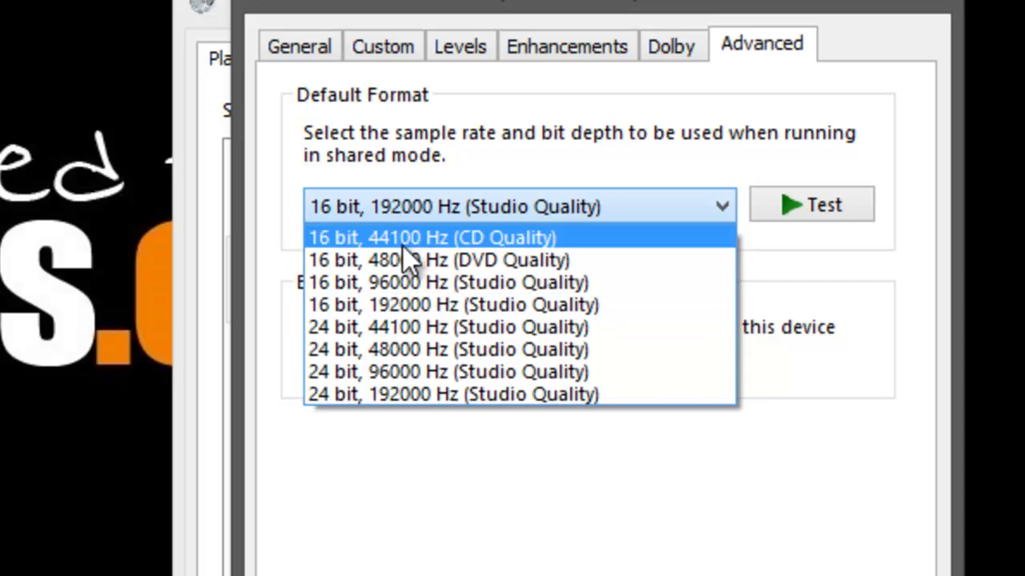
pyautogui.click(728, 205)
pyautogui.click(723, 203)
pyautogui.click(519, 236)
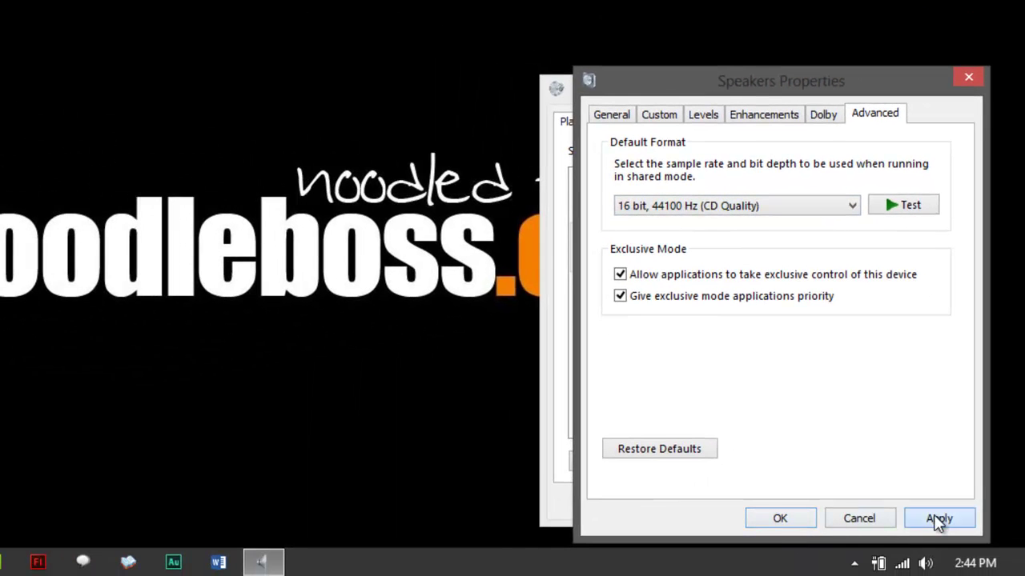
# Apply the 16 bit, 44100 Hz speaker format, accept Device In Use, and close all Sound dialogs.
pyautogui.click(939, 520)
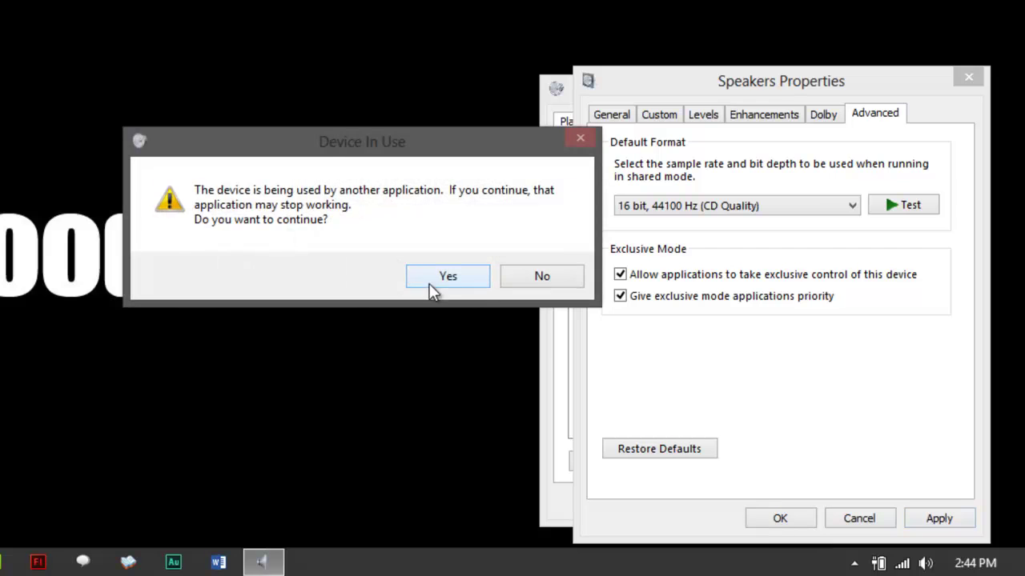
pyautogui.moveTo(320, 152); pyautogui.dragTo(551, 202)
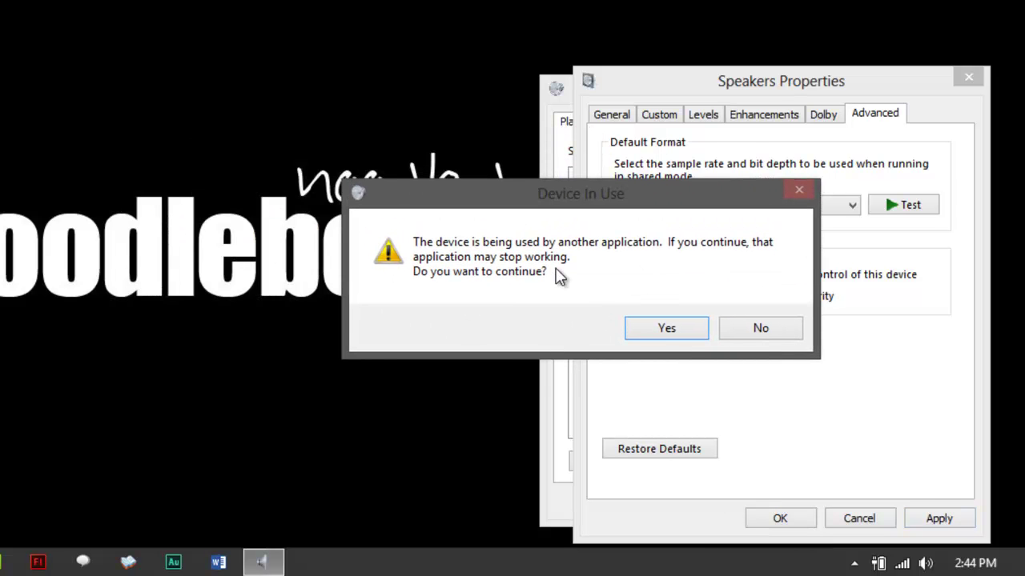
pyautogui.click(656, 327)
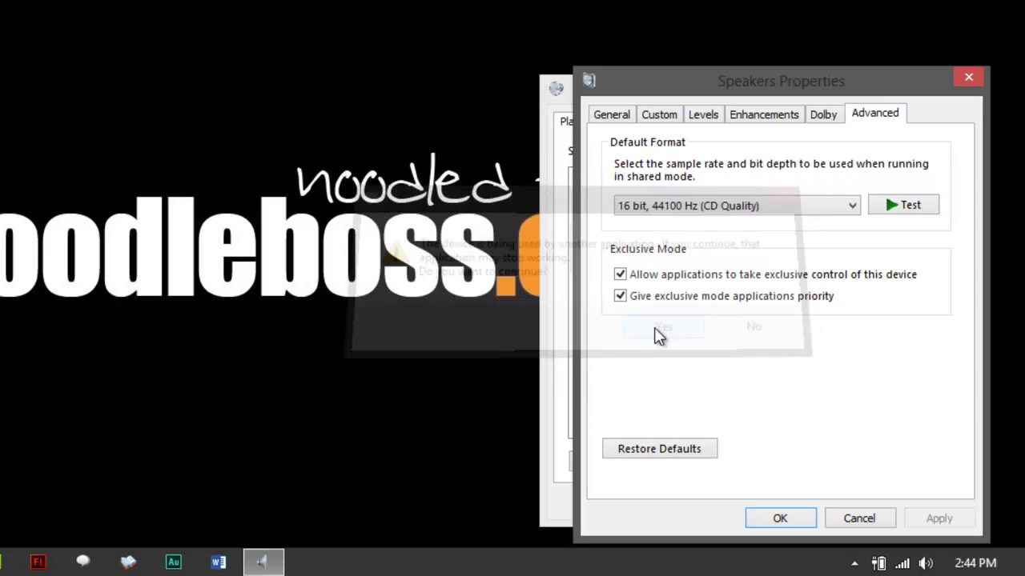
pyautogui.click(771, 521)
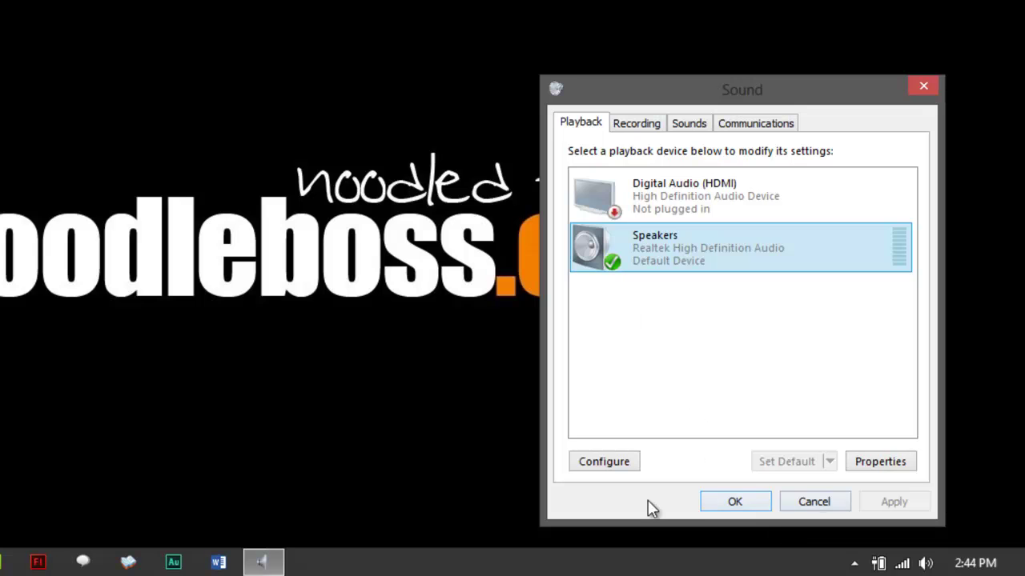
pyautogui.click(735, 503)
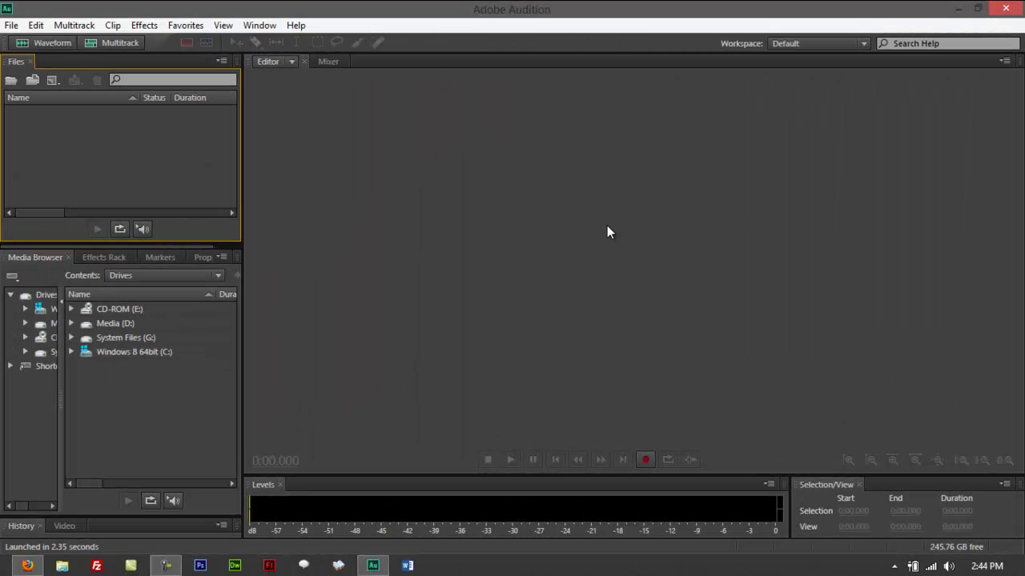
# Create a 44100 Hz, stereo, 24-bit waveform file named VOICEOVERLAY12 and start recording into it.
pyautogui.click(34, 43)
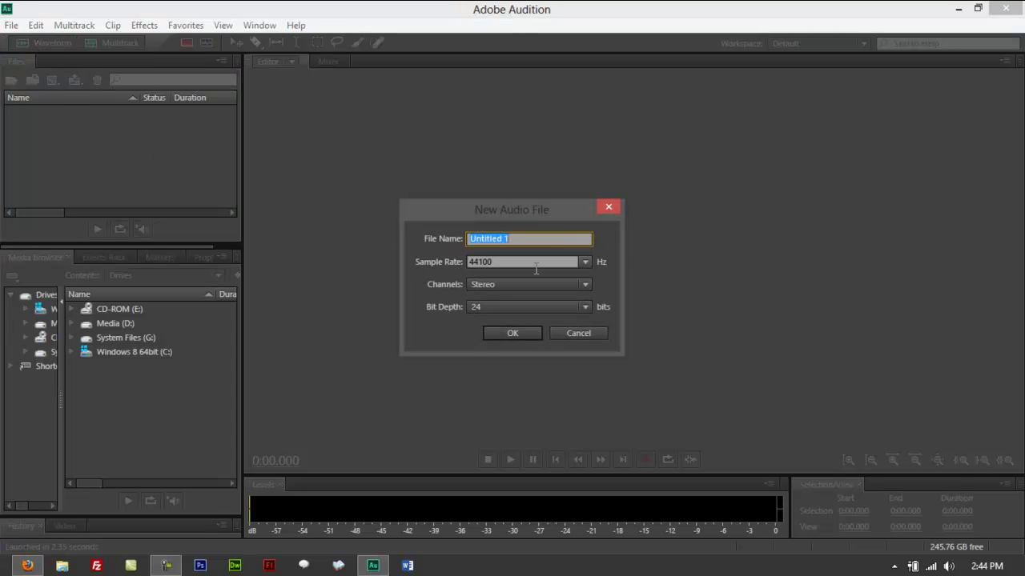
pyautogui.click(585, 332)
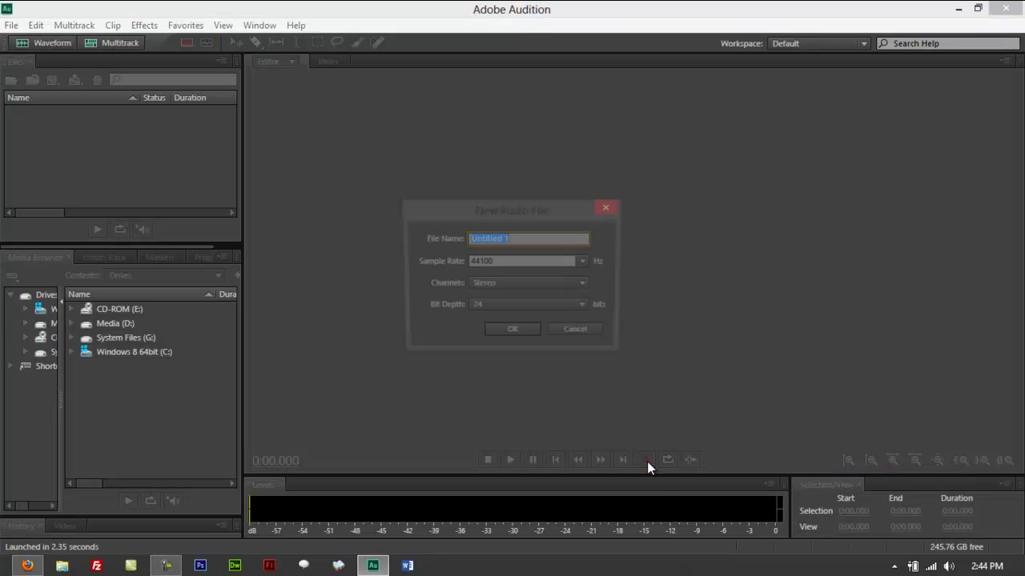
pyautogui.write('VO')
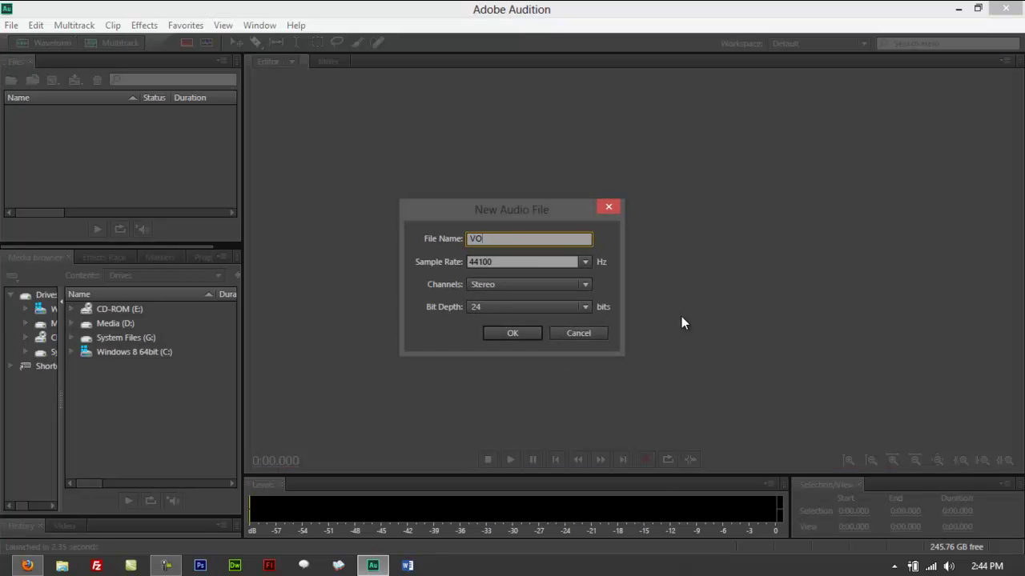
pyautogui.write('ICEOVERLAY12')
pyautogui.click(487, 287)
pyautogui.click(487, 287)
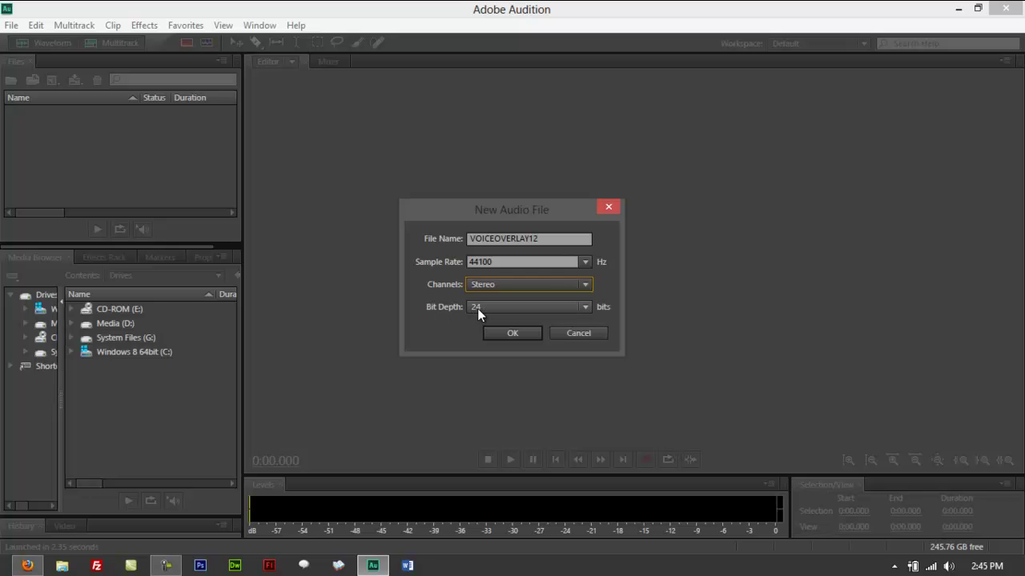
pyautogui.click(513, 333)
pyautogui.hotkey('shift', 'space')
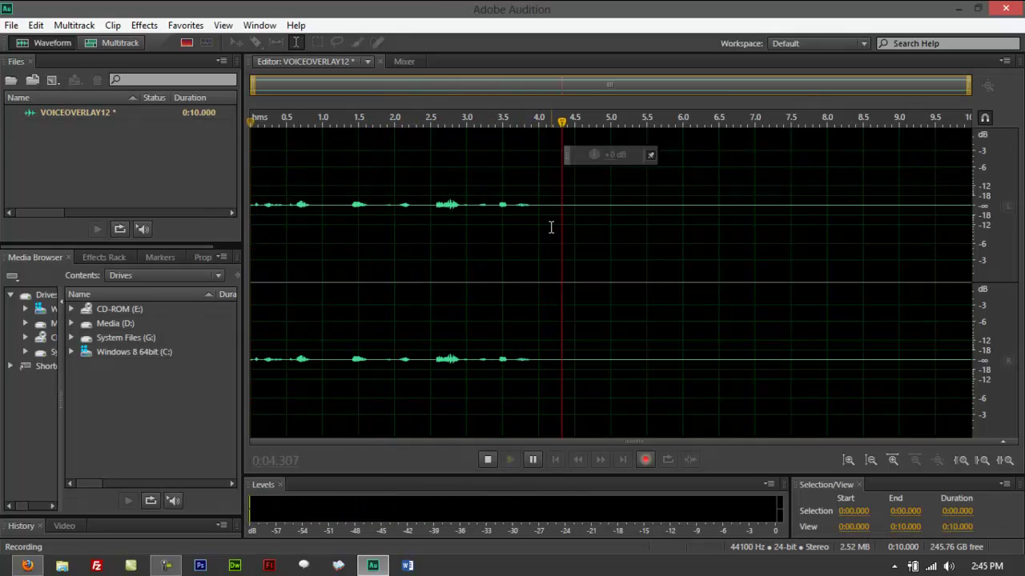
# Stop the 6.269-second recording, then play it back from 4.6 seconds and stop playback.
pyautogui.press('space')
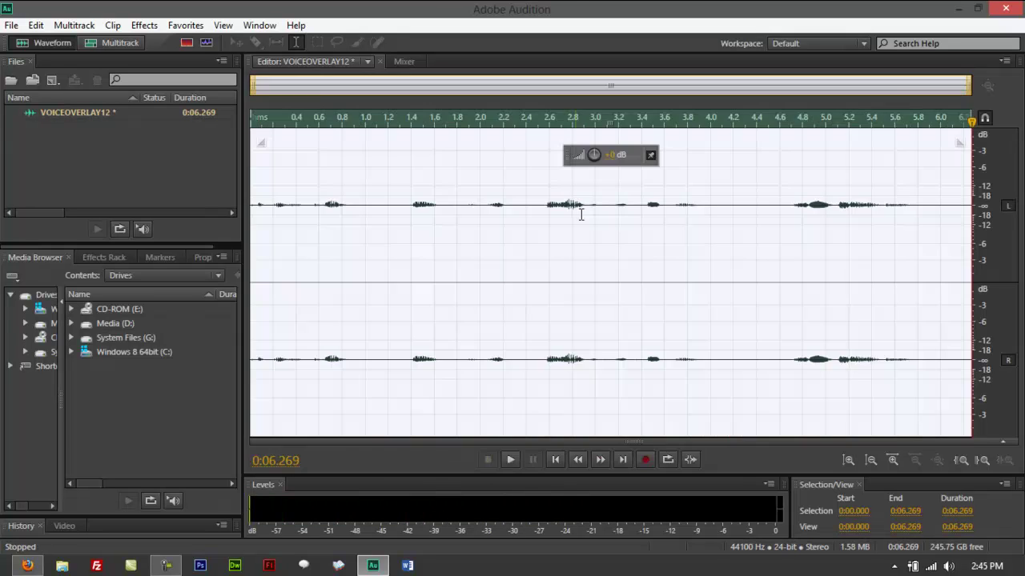
pyautogui.click(780, 184)
pyautogui.press('space')
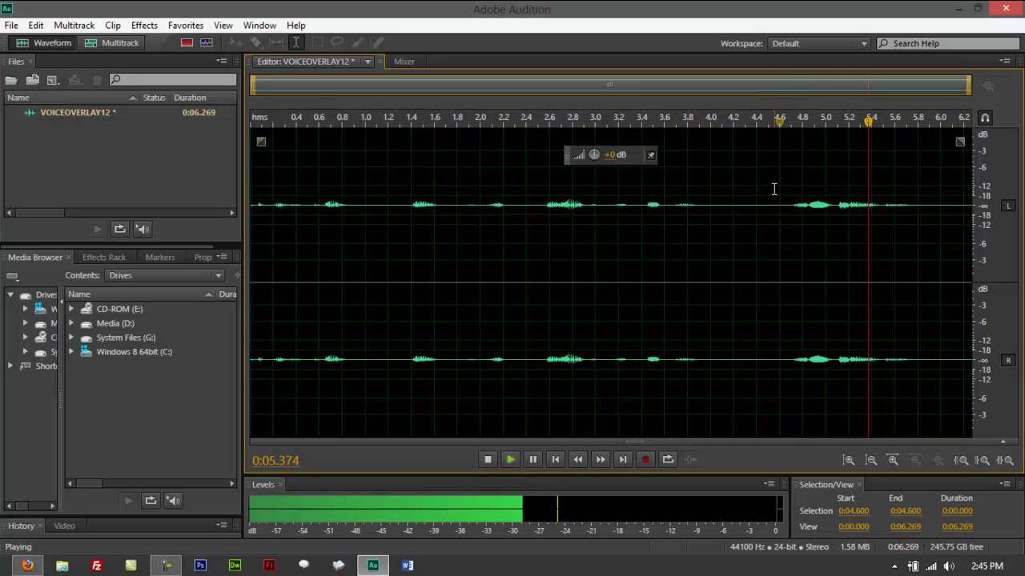
pyautogui.press('space')
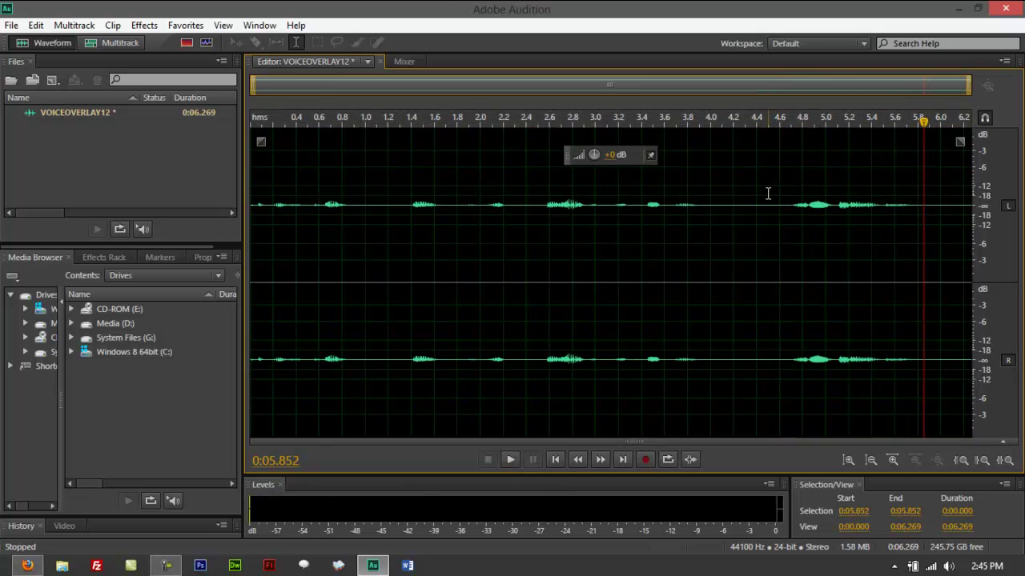